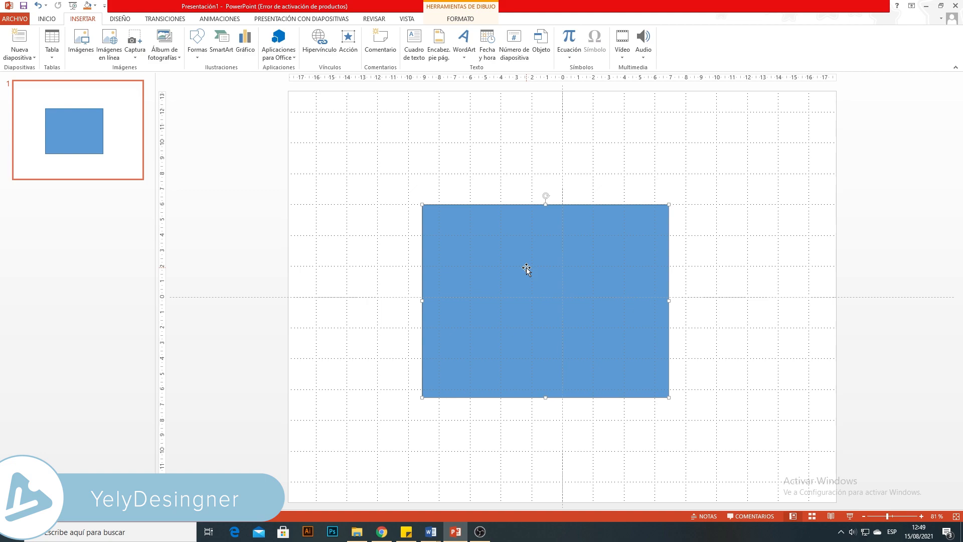
- Insert a rectangle 4.5 cm high and 8 cm wide, and place it in the large rectangle's upper-right corner
{"action": "left_click", "coordinate": [195, 61]}
{"action": "left_click", "coordinate": [199, 134]}
{"action": "left_click_drag", "start_coordinate": [591, 165], "coordinate": [630, 204]}
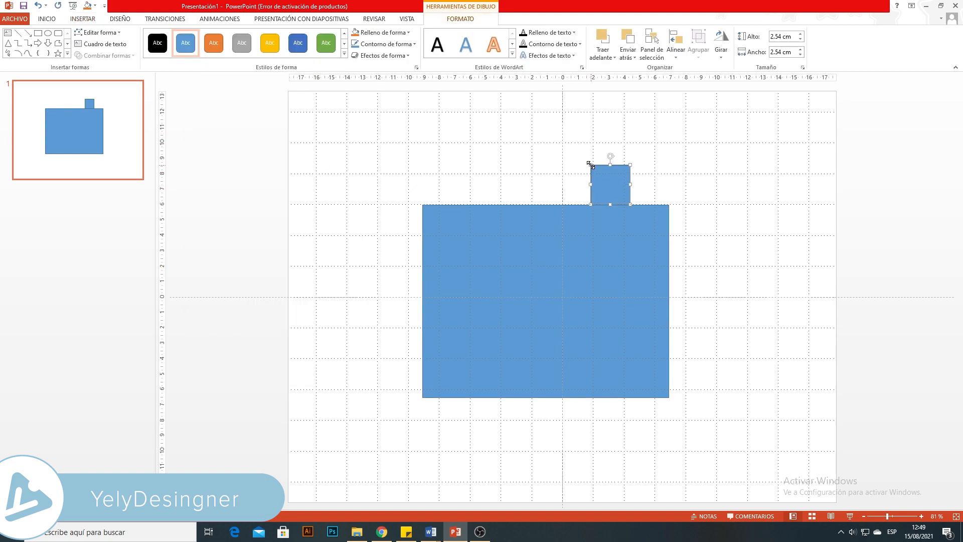
{"action": "left_click", "coordinate": [789, 36]}
{"action": "key", "text": "BackSpace"}
{"action": "left_click", "coordinate": [777, 50]}
{"action": "key", "text": "BackSpace"}
{"action": "type", "text": "8"}
{"action": "key", "text": "Return"}
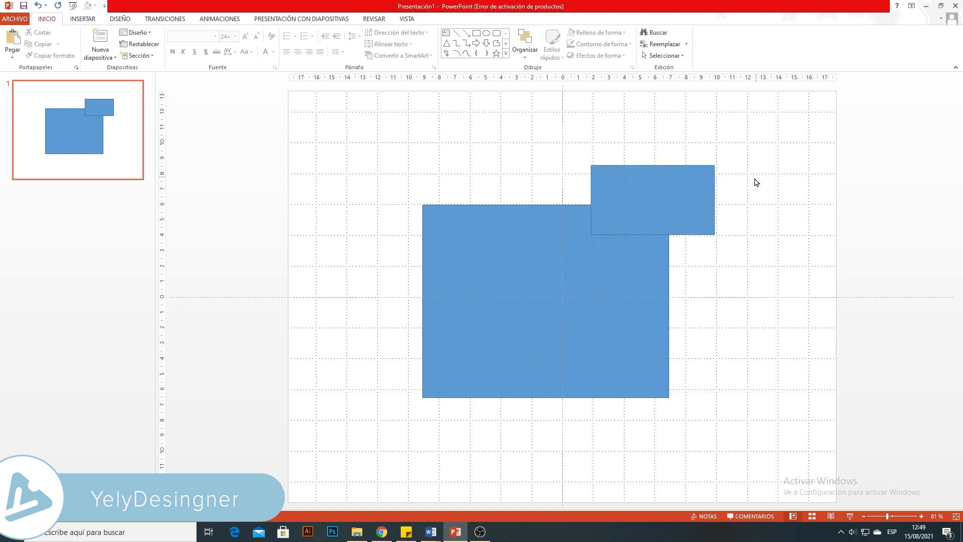
{"action": "left_click_drag", "start_coordinate": [689, 209], "coordinate": [648, 247]}
{"action": "left_click", "coordinate": [572, 183]}
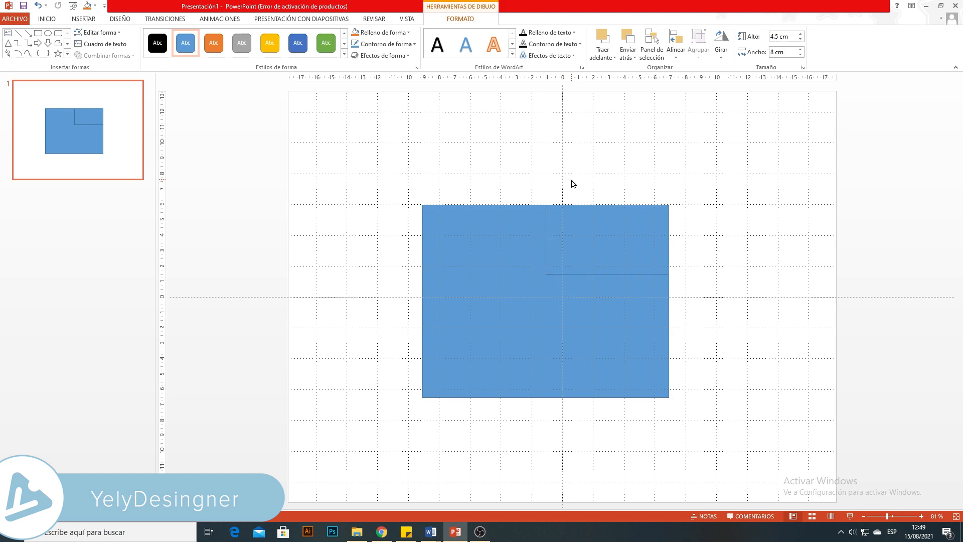
- Insert a rectangle 12.5 cm high and 8 cm wide, and align it over the left half of the large rectangle
{"action": "left_click", "coordinate": [82, 18]}
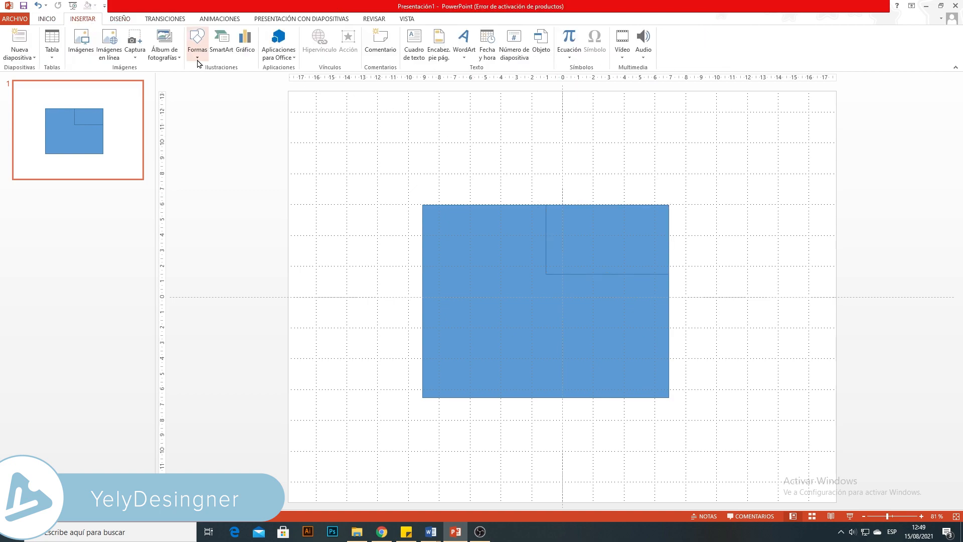
{"action": "left_click", "coordinate": [197, 44]}
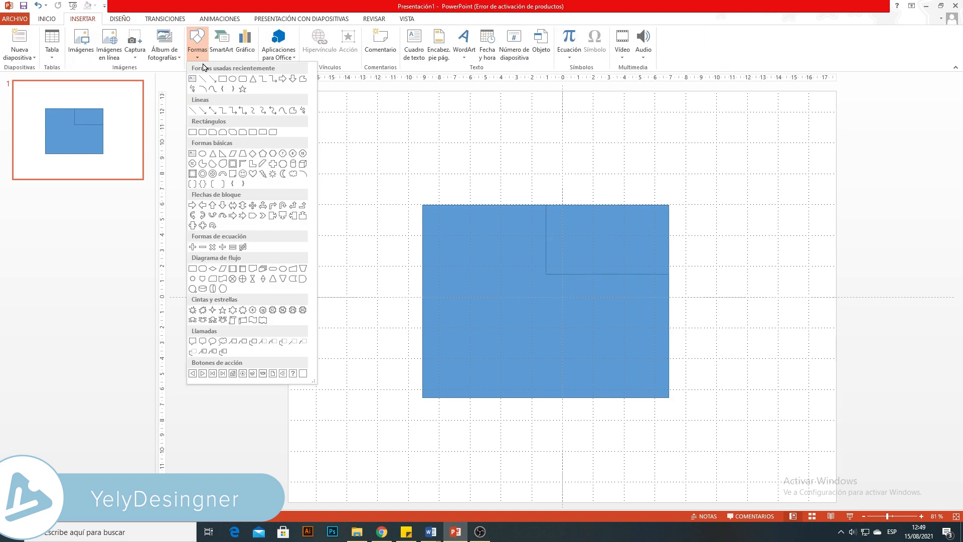
{"action": "left_click", "coordinate": [192, 132]}
{"action": "left_click", "coordinate": [693, 276]}
{"action": "left_click", "coordinate": [777, 36]}
{"action": "key", "text": "BackSpace"}
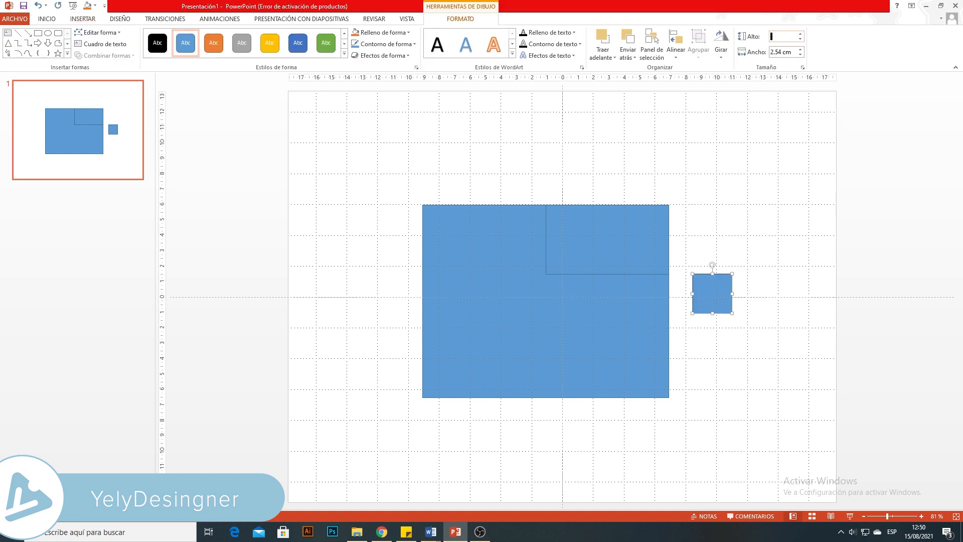
{"action": "type", "text": "12.5"}
{"action": "key", "text": "Tab"}
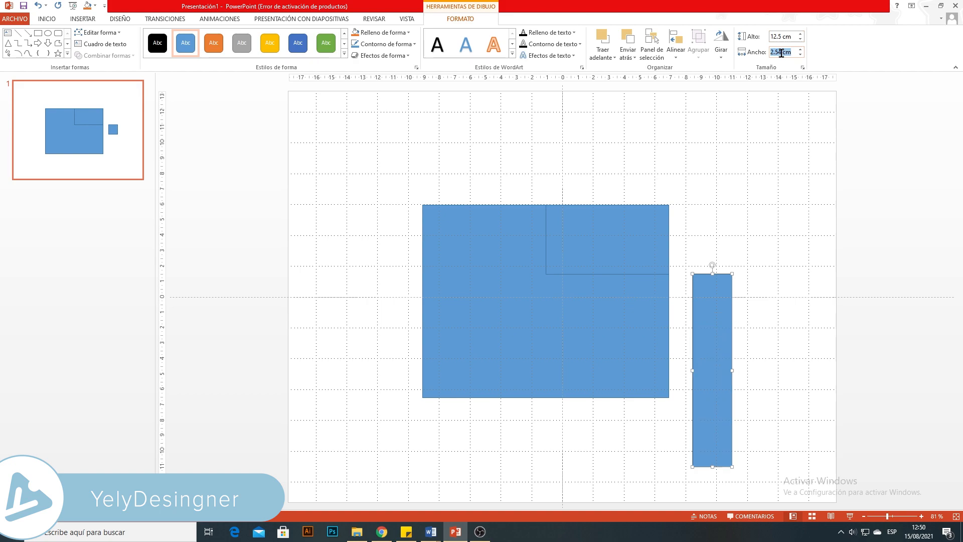
{"action": "key", "text": "BackSpace"}
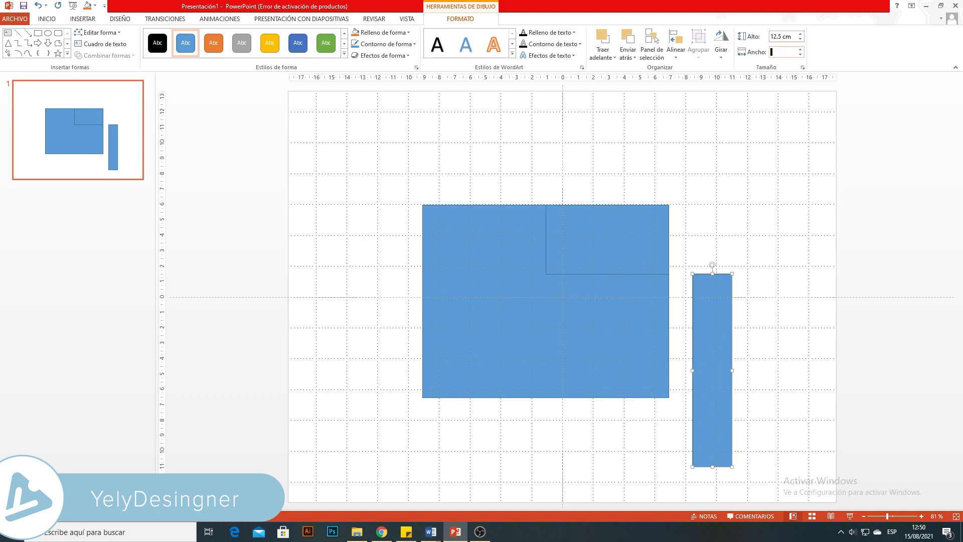
{"action": "type", "text": "8"}
{"action": "key", "text": "Return"}
{"action": "left_click_drag", "start_coordinate": [767, 334], "coordinate": [499, 266]}
{"action": "left_click", "coordinate": [596, 157]}
- Insert an 8 cm by 8 cm square and place it directly below the large rectangle's right half
{"action": "left_click", "coordinate": [95, 20]}
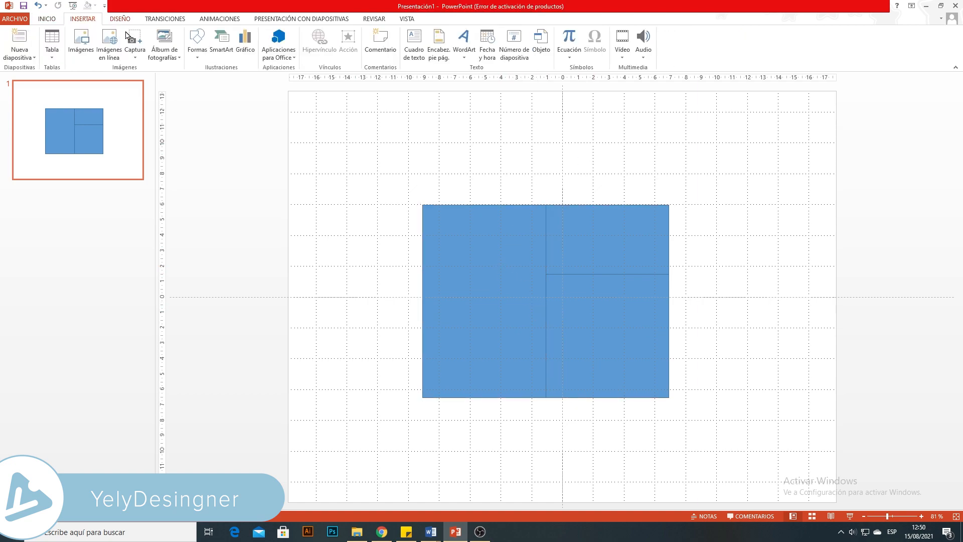
{"action": "left_click", "coordinate": [205, 57]}
{"action": "left_click", "coordinate": [193, 131]}
{"action": "left_click", "coordinate": [710, 305]}
{"action": "left_click", "coordinate": [773, 36]}
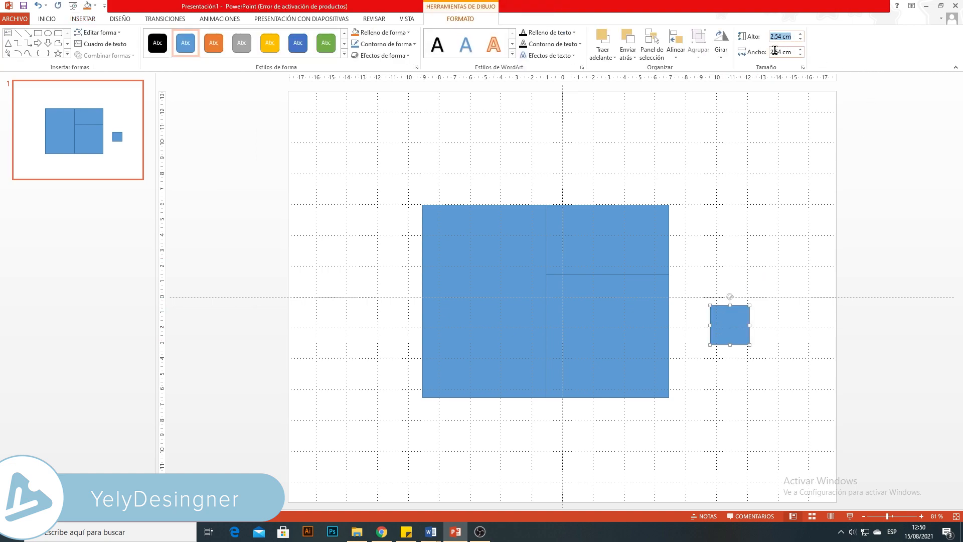
{"action": "type", "text": "8"}
{"action": "left_click", "coordinate": [777, 53]}
{"action": "type", "text": "8"}
{"action": "key", "text": "Return"}
{"action": "left_click_drag", "start_coordinate": [783, 370], "coordinate": [617, 467]}
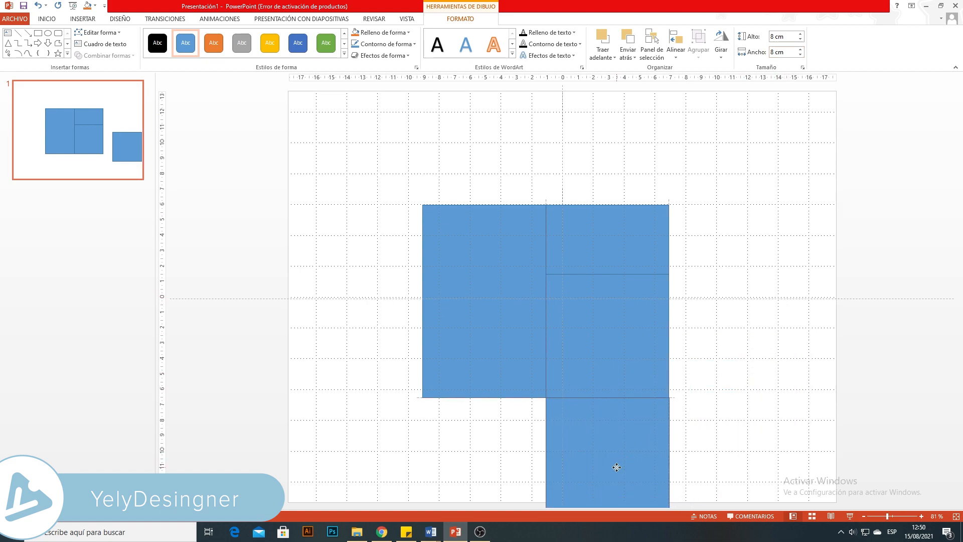
{"action": "left_click", "coordinate": [725, 420]}
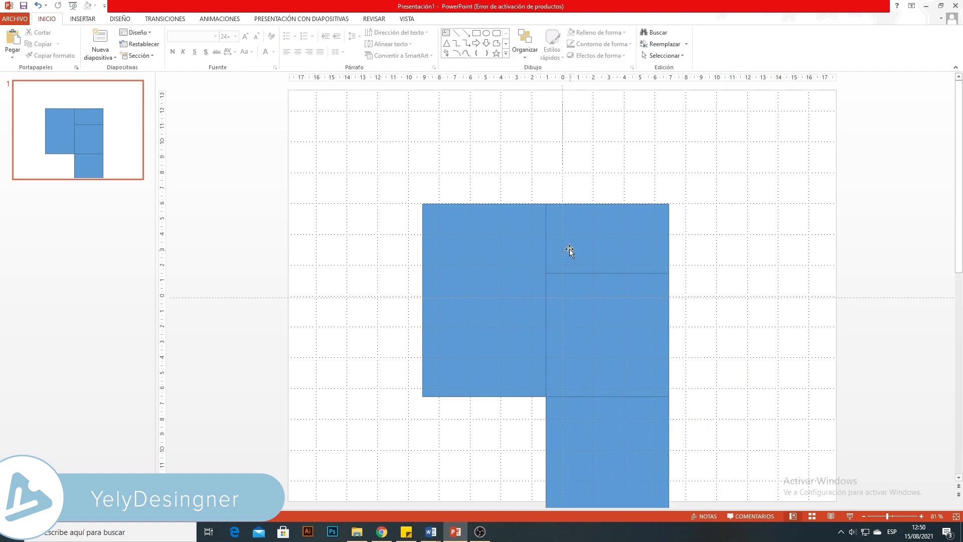
- Insert an isosceles triangle 4.5 cm high and 8 cm wide, and fit it into the top of the left half
{"action": "left_click", "coordinate": [85, 21]}
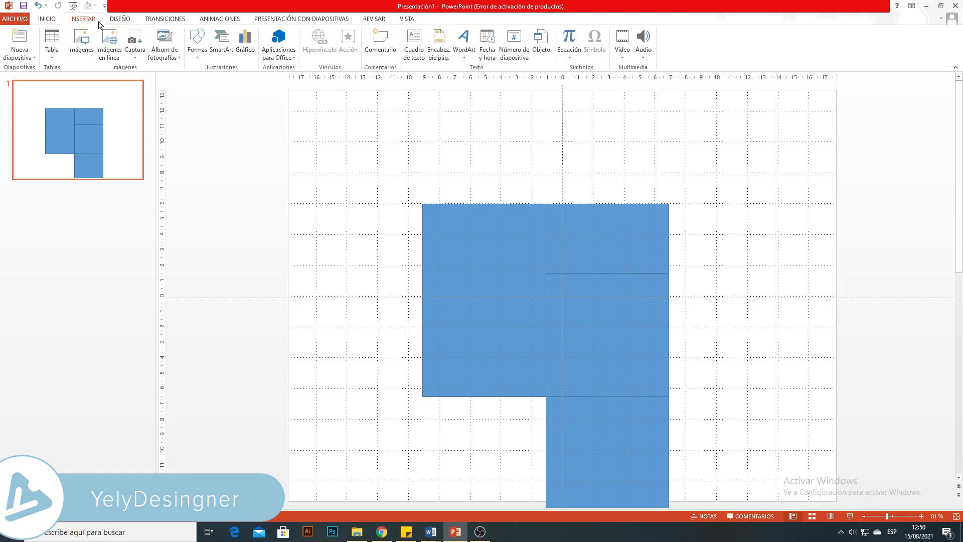
{"action": "left_click", "coordinate": [198, 43]}
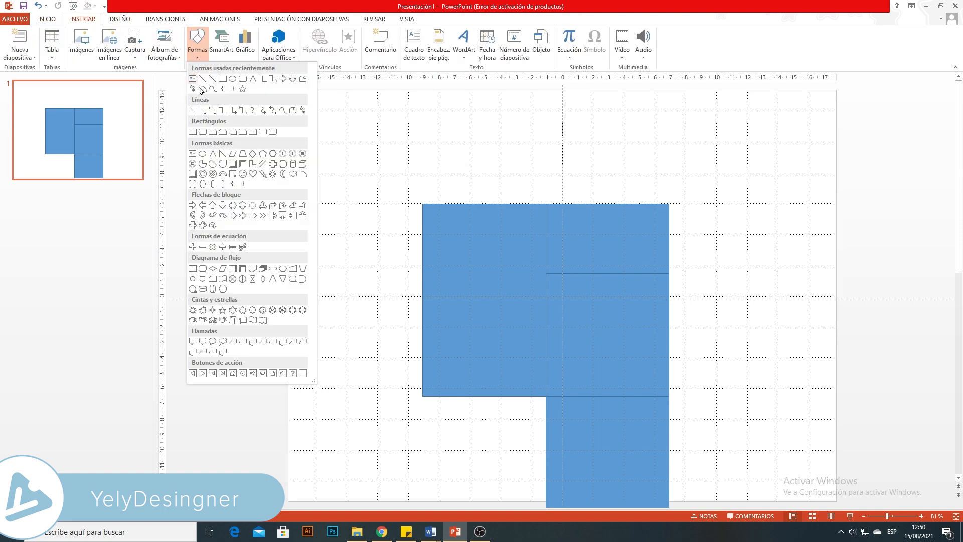
{"action": "left_click", "coordinate": [215, 155]}
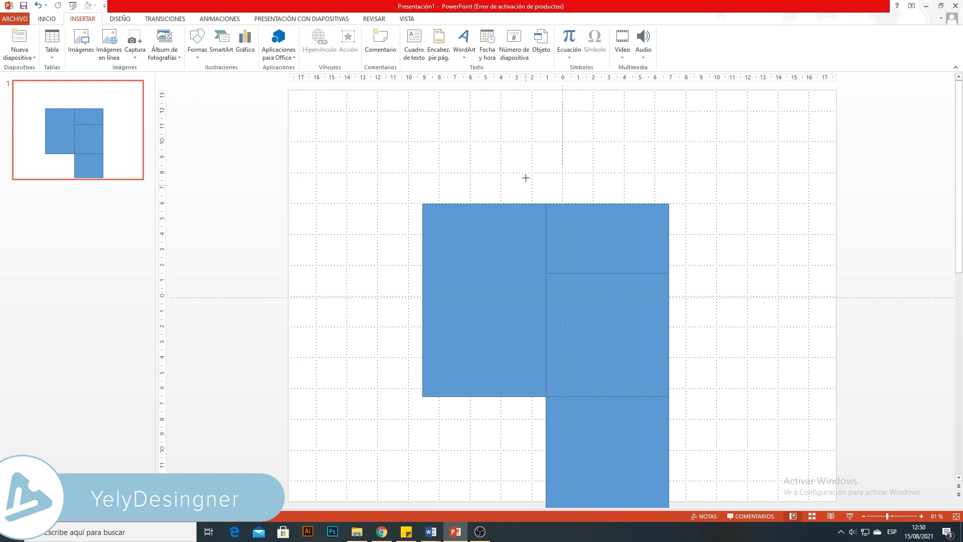
{"action": "left_click", "coordinate": [526, 176]}
{"action": "left_click", "coordinate": [777, 38]}
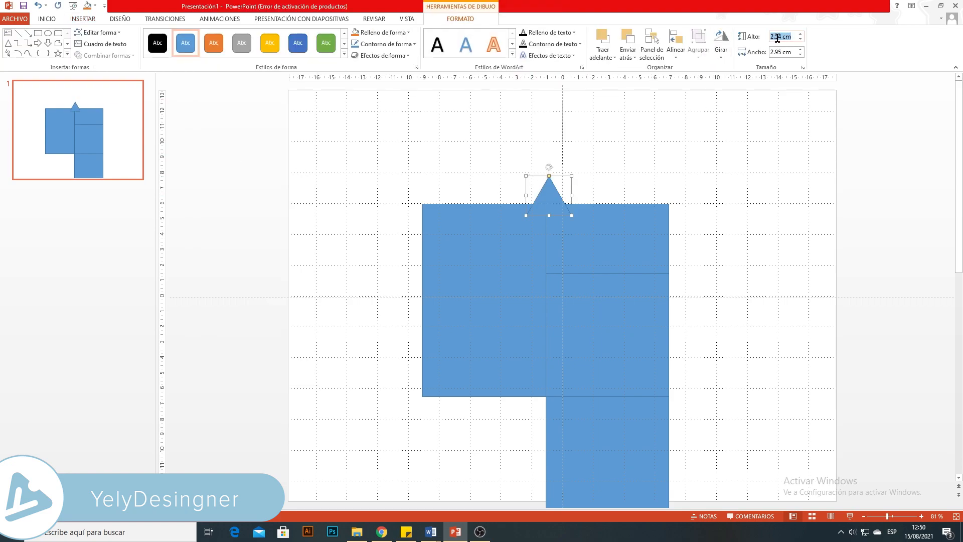
{"action": "key", "text": "BackSpace"}
{"action": "left_click", "coordinate": [785, 53]}
{"action": "type", "text": "8"}
{"action": "left_click", "coordinate": [776, 159]}
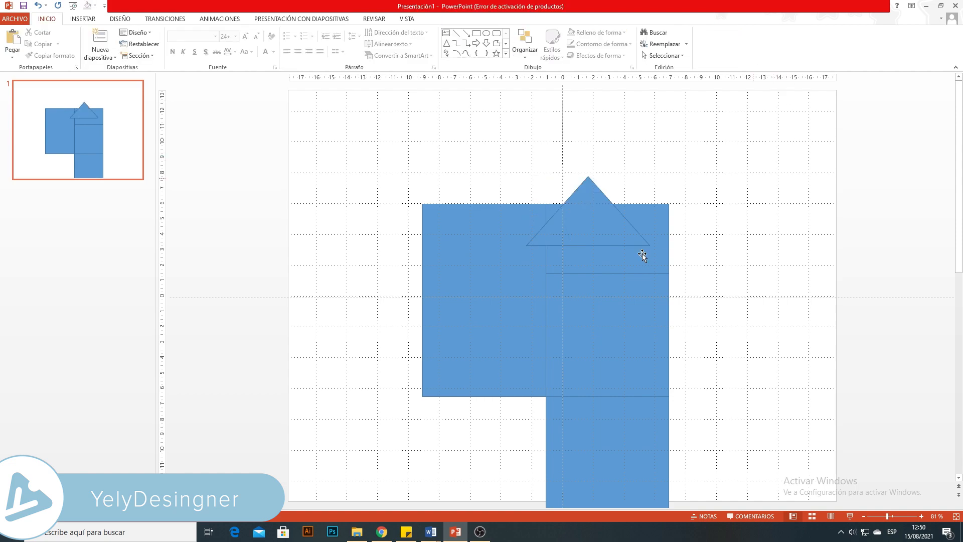
{"action": "left_click_drag", "start_coordinate": [613, 237], "coordinate": [508, 264]}
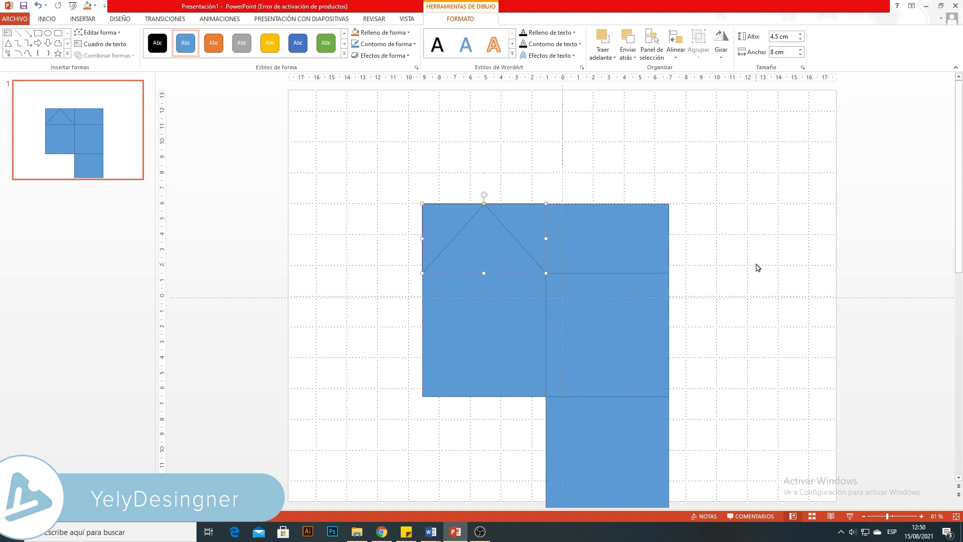
{"action": "left_click", "coordinate": [757, 267]}
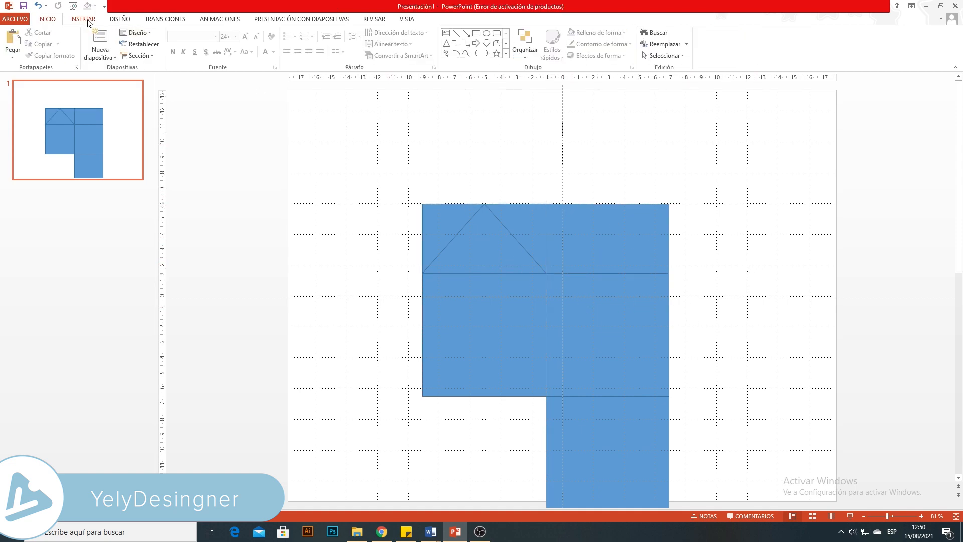
- Insert a rectangle 1.5 cm high and 8 cm wide, and place it on the top edge of the right half
{"action": "left_click", "coordinate": [83, 19]}
{"action": "left_click", "coordinate": [197, 43]}
{"action": "left_click", "coordinate": [192, 132]}
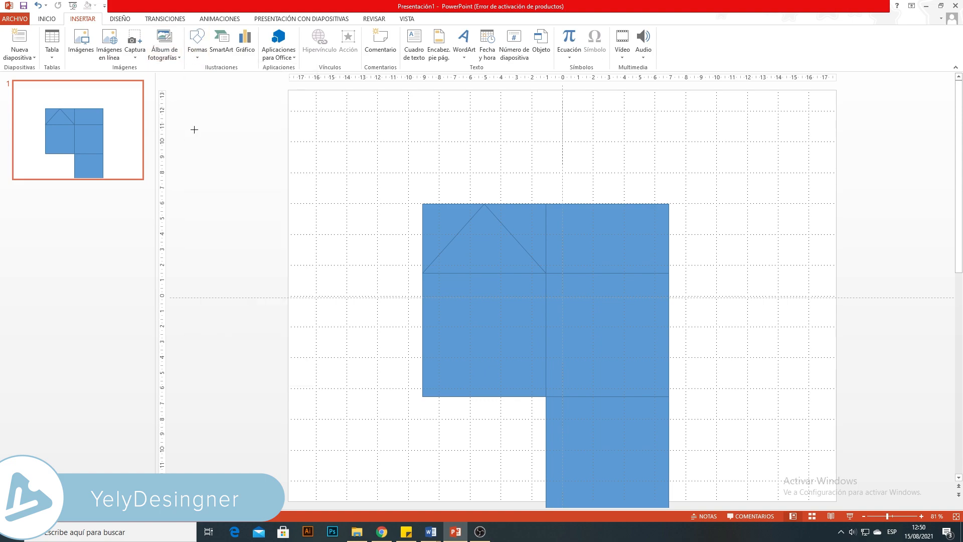
{"action": "left_click", "coordinate": [592, 177]}
{"action": "left_click", "coordinate": [776, 36]}
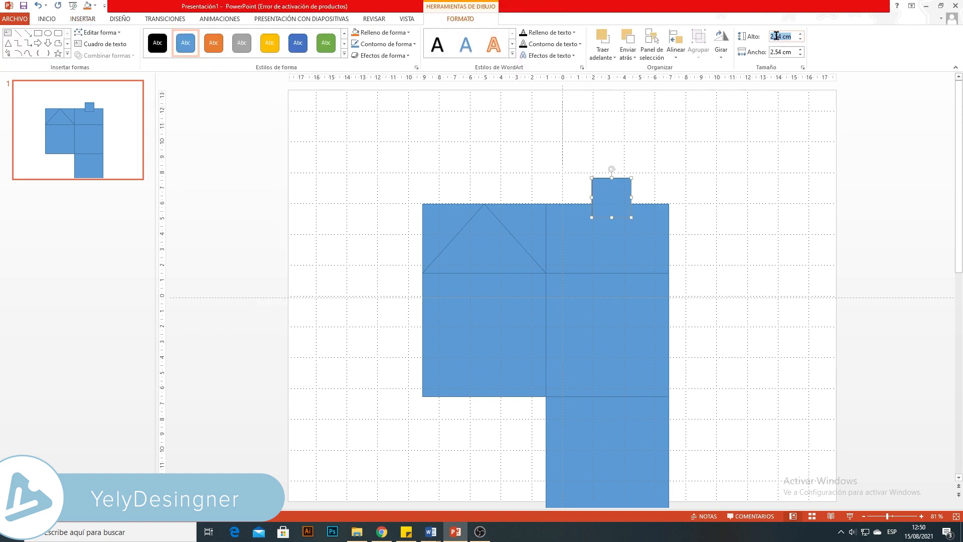
{"action": "key", "text": "BackSpace"}
{"action": "type", "text": "1.5"}
{"action": "left_click", "coordinate": [782, 52]}
{"action": "type", "text": "8"}
{"action": "left_click", "coordinate": [766, 186]}
{"action": "left_click_drag", "start_coordinate": [695, 194], "coordinate": [647, 197]}
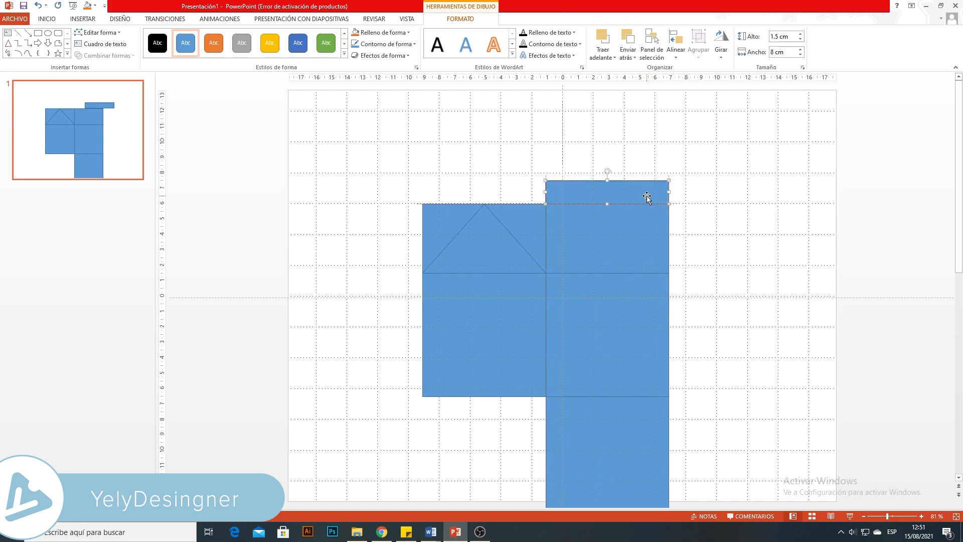
{"action": "left_click", "coordinate": [630, 169]}
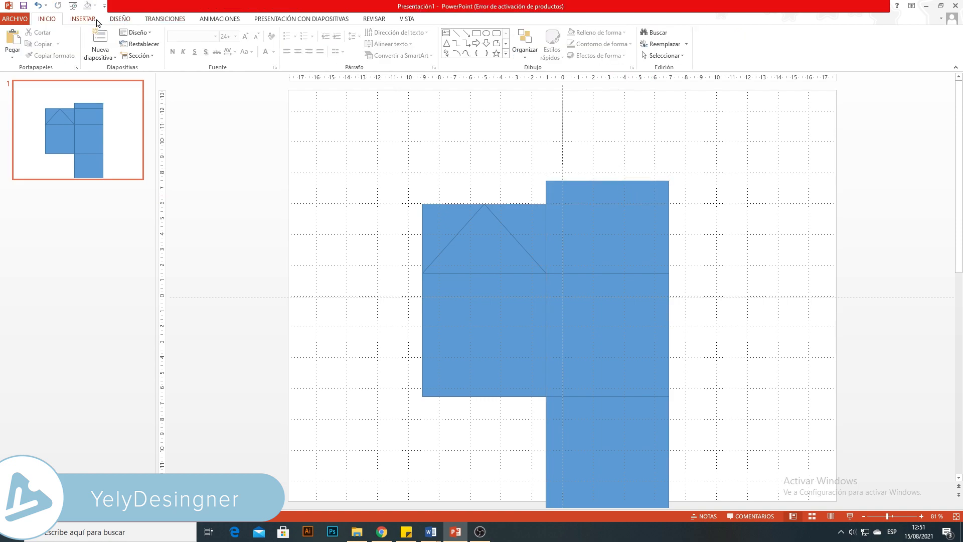
- Insert a trapezoid 1 cm high and 4.5 cm wide in the empty area beside the template
{"action": "left_click", "coordinate": [83, 18]}
{"action": "left_click", "coordinate": [203, 59]}
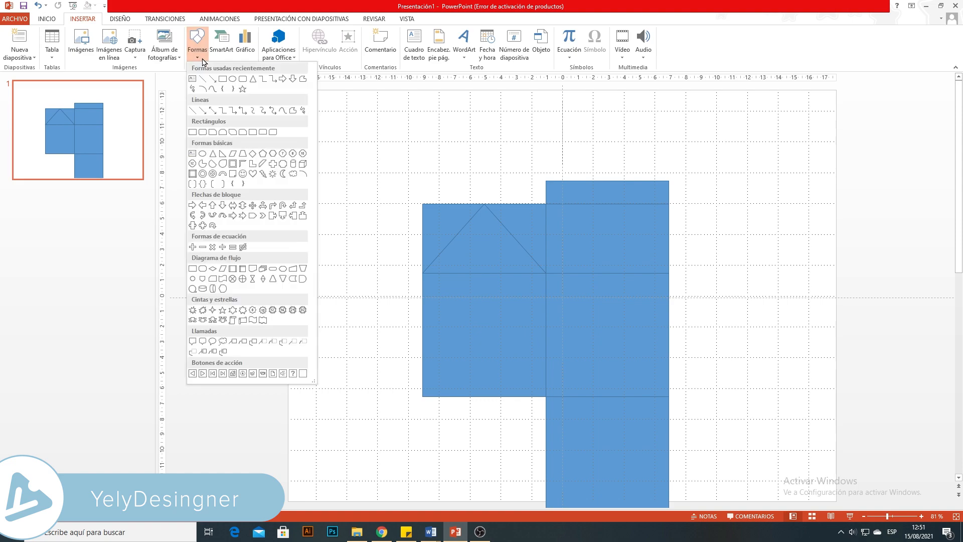
{"action": "left_click", "coordinate": [243, 155]}
{"action": "left_click_drag", "start_coordinate": [713, 238], "coordinate": [752, 290]}
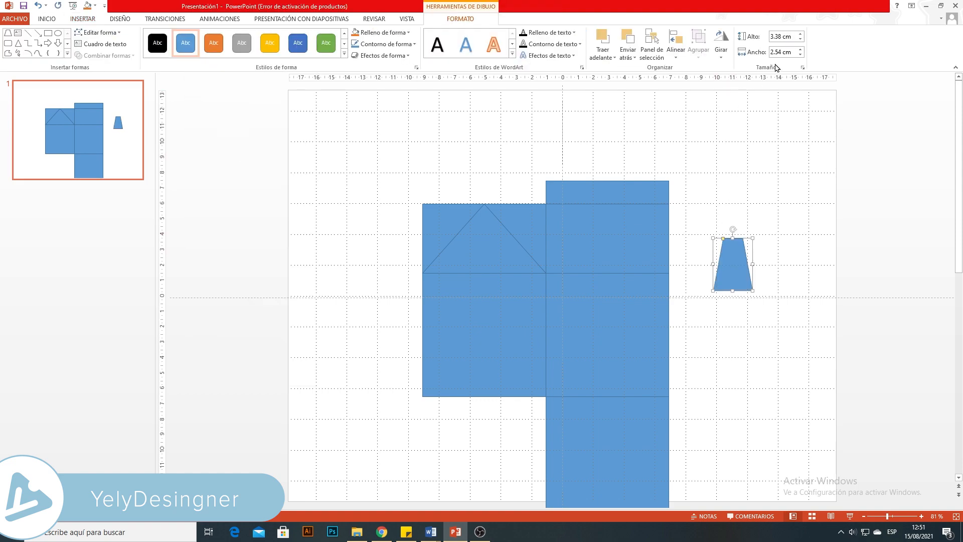
{"action": "triple_click", "coordinate": [774, 34]}
{"action": "type", "text": "1"}
{"action": "left_click", "coordinate": [779, 52]}
{"action": "type", "text": "4.5"}
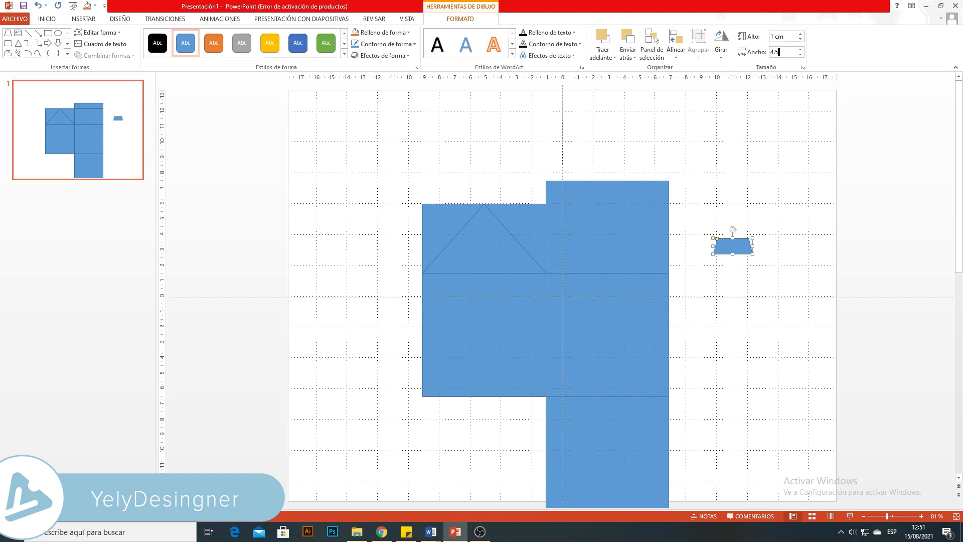
{"action": "left_click", "coordinate": [788, 147]}
- Rotate the trapezoid 90° to the right and attach it to the right edge of the 4.5 cm high panel
{"action": "left_click", "coordinate": [748, 240]}
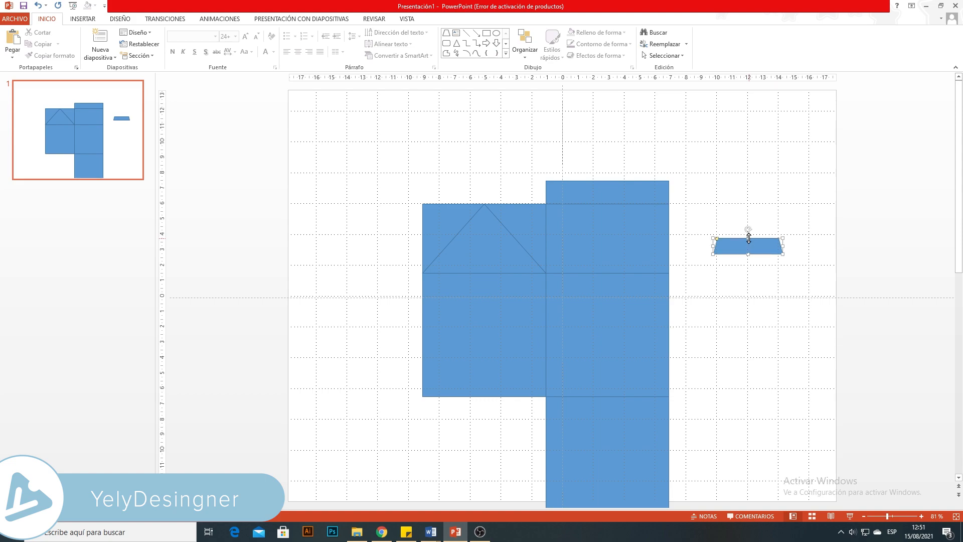
{"action": "left_click", "coordinate": [721, 45]}
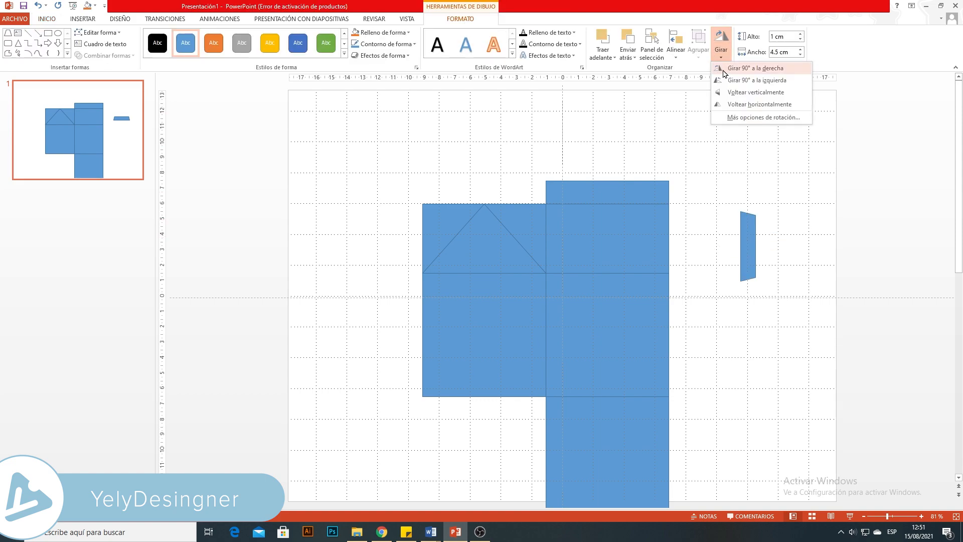
{"action": "left_click", "coordinate": [728, 69]}
{"action": "left_click_drag", "start_coordinate": [742, 252], "coordinate": [723, 271]}
- Duplicate the trapezoid flap, set its width to 8 cm, and attach it to the right edge of the panel below
{"action": "key", "text": "ctrl+c"}
{"action": "key", "text": "ctrl+v"}
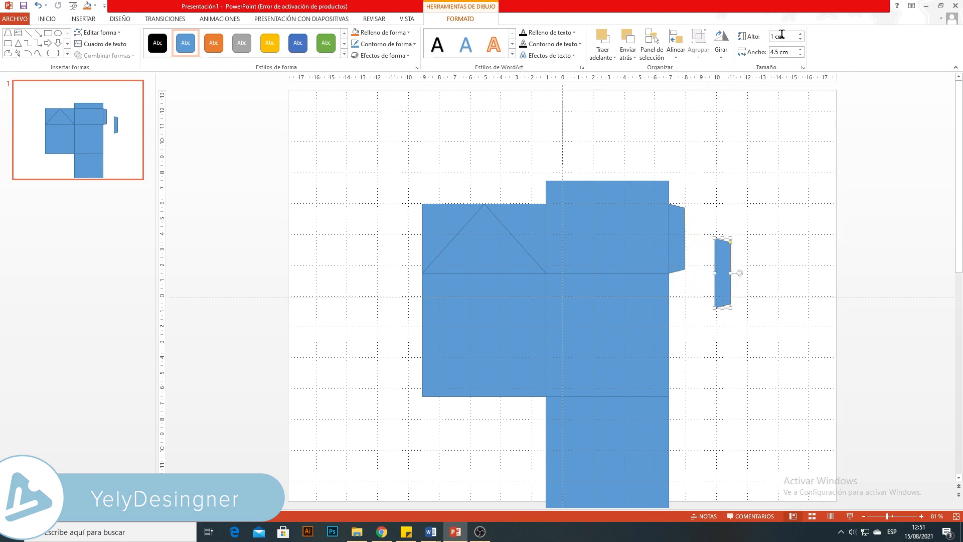
{"action": "triple_click", "coordinate": [780, 54]}
{"action": "key", "text": "BackSpace"}
{"action": "type", "text": "8"}
{"action": "left_click", "coordinate": [778, 193]}
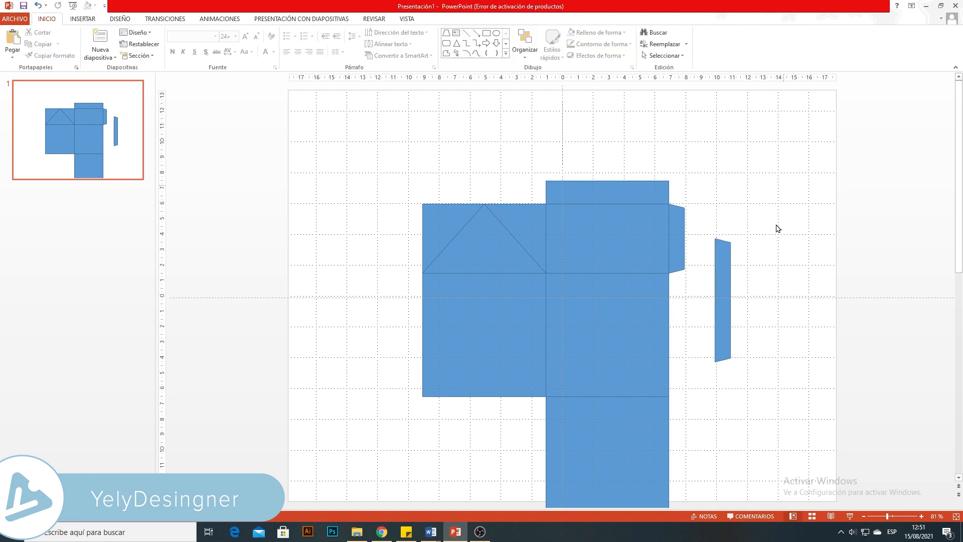
{"action": "scroll", "coordinate": [735, 333], "scroll_direction": "down", "scroll_amount": 1}
{"action": "mouse_move", "coordinate": [723, 296]}
{"action": "left_mouse_down"}
{"action": "mouse_move", "coordinate": [697, 327]}
{"action": "mouse_move", "coordinate": [681, 325]}
{"action": "left_mouse_up"}
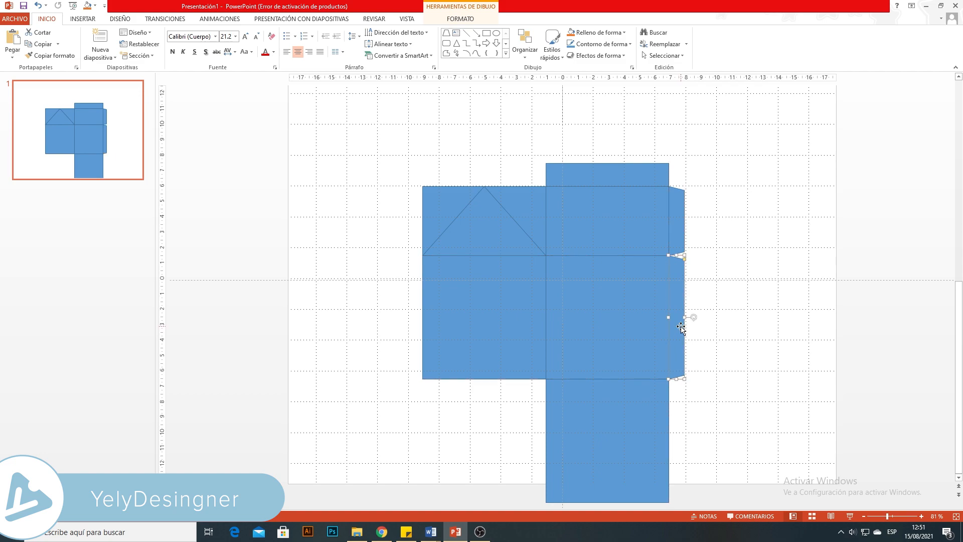
- Duplicate the 8 cm flap and attach the copy to the right edge of the bottom square
{"action": "left_click", "coordinate": [751, 354]}
{"action": "left_click", "coordinate": [679, 314]}
{"action": "key", "text": "ctrl+c"}
{"action": "key", "text": "ctrl+v"}
{"action": "left_click_drag", "start_coordinate": [681, 327], "coordinate": [671, 441]}
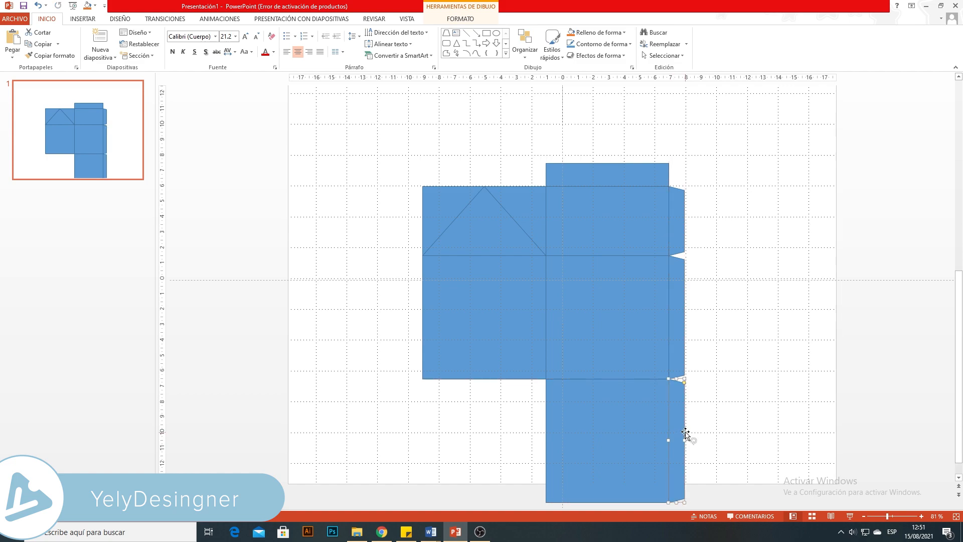
- Duplicate the bottom square's flap and set the copy aside in the empty area beside the template
{"action": "key", "text": "ctrl+c"}
{"action": "key", "text": "ctrl+v"}
{"action": "left_click_drag", "start_coordinate": [685, 403], "coordinate": [757, 304]}
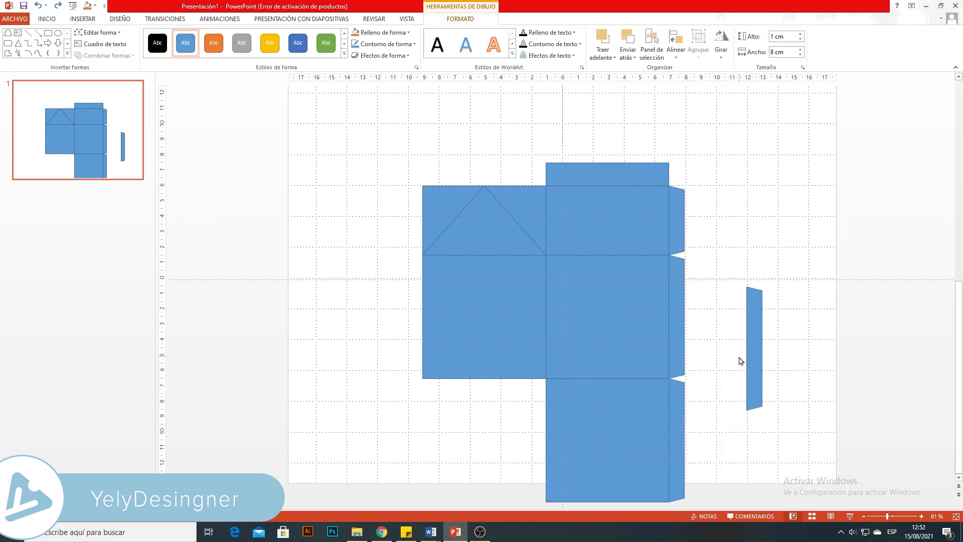
{"action": "left_click", "coordinate": [740, 361]}
- Select all the assembled template pieces except the spare flap and move them up together on the slide
{"action": "left_click_drag", "start_coordinate": [371, 123], "coordinate": [710, 511]}
{"action": "left_click_drag", "start_coordinate": [643, 356], "coordinate": [638, 306]}
{"action": "left_click", "coordinate": [774, 374]}
- Flip the spare trapezoid flap horizontally and attach it to the left edge of the bottom square
{"action": "left_click", "coordinate": [758, 365]}
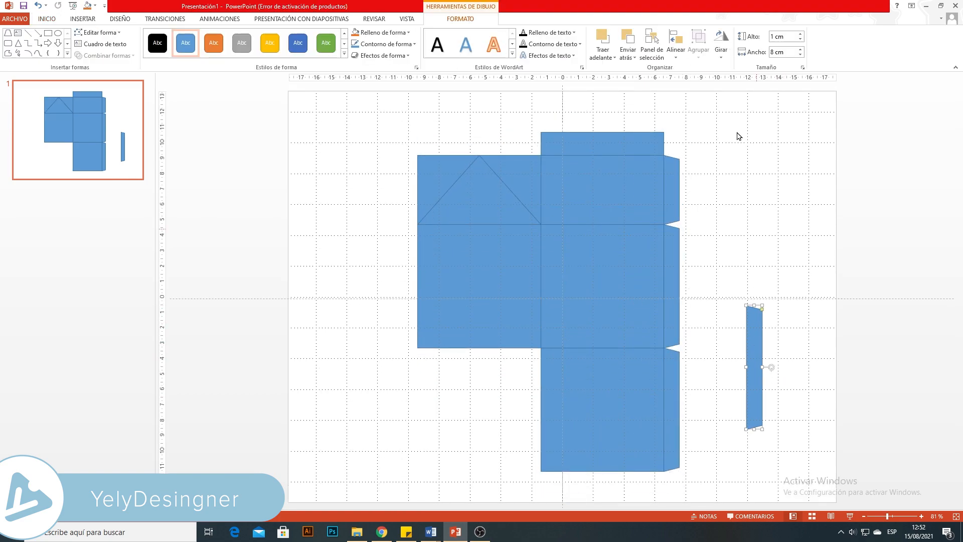
{"action": "left_click", "coordinate": [721, 61]}
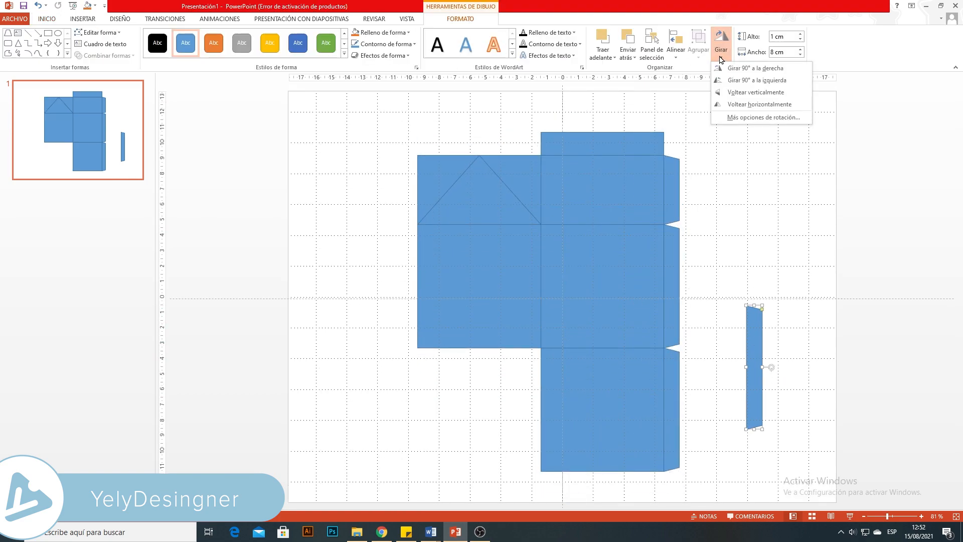
{"action": "left_click", "coordinate": [726, 105]}
{"action": "left_click_drag", "start_coordinate": [746, 370], "coordinate": [532, 418]}
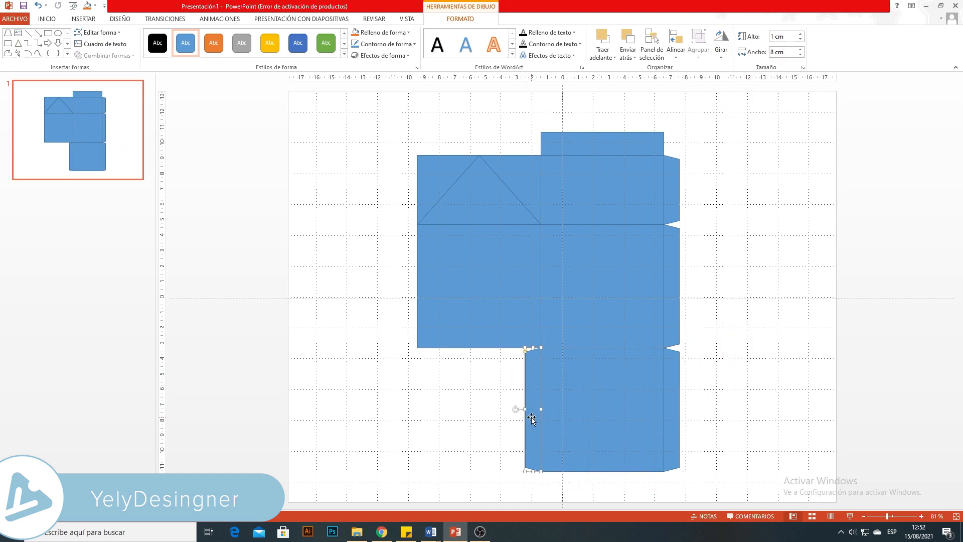
- Duplicate the left flap, rotate the copy 90° left, and attach it to the bottom edge of the bottom square
{"action": "key", "text": "ctrl+v"}
{"action": "left_click_drag", "start_coordinate": [545, 391], "coordinate": [722, 364]}
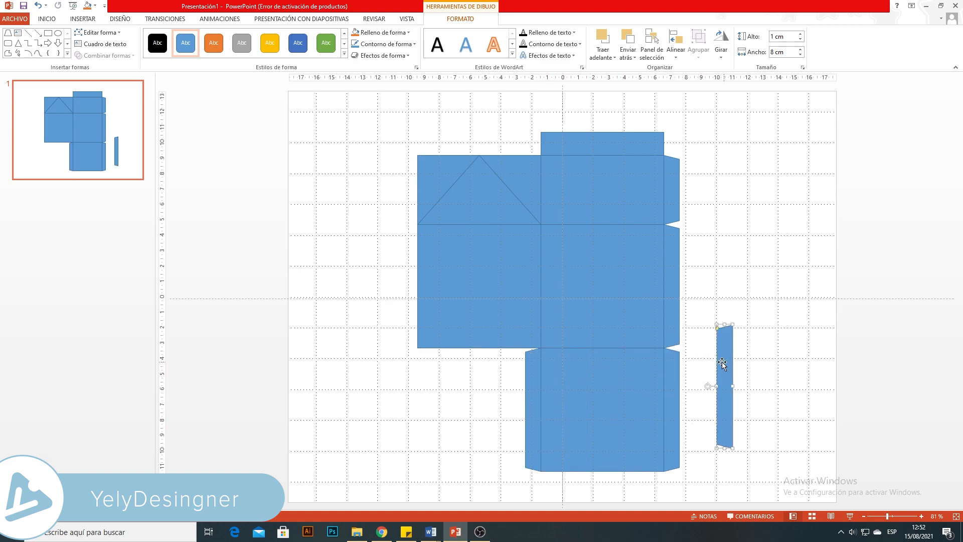
{"action": "left_click", "coordinate": [721, 42]}
{"action": "left_click", "coordinate": [743, 79]}
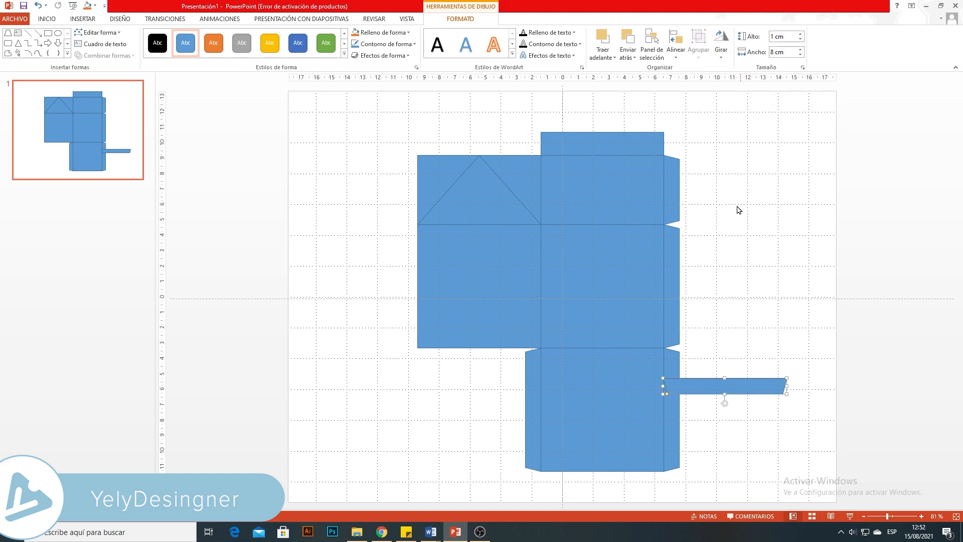
{"action": "left_click_drag", "start_coordinate": [743, 384], "coordinate": [618, 478]}
{"action": "left_click", "coordinate": [690, 444]}
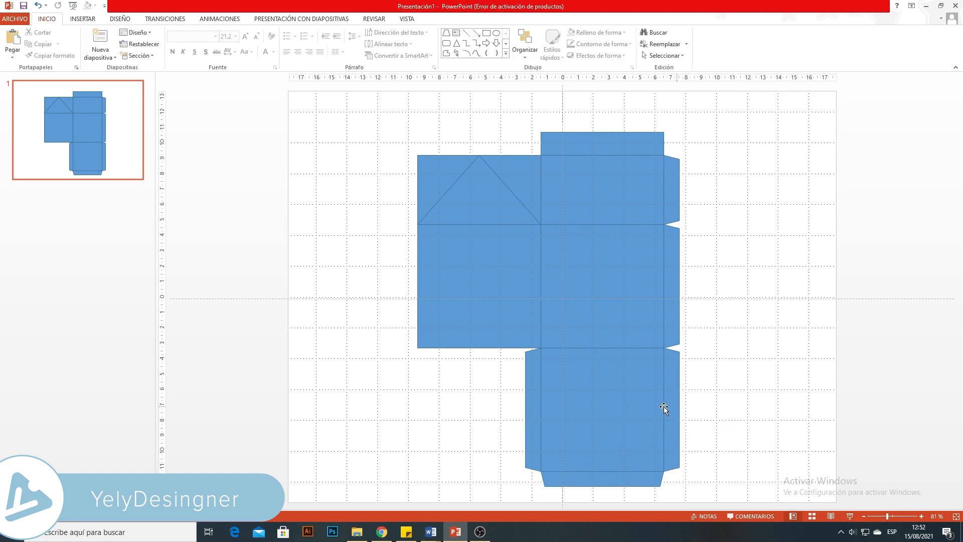
- Remove the fill from the 12.5 × 16 cm rectangle and the 12.5 × 8 cm rectangle on its left half
{"action": "left_click", "coordinate": [624, 273]}
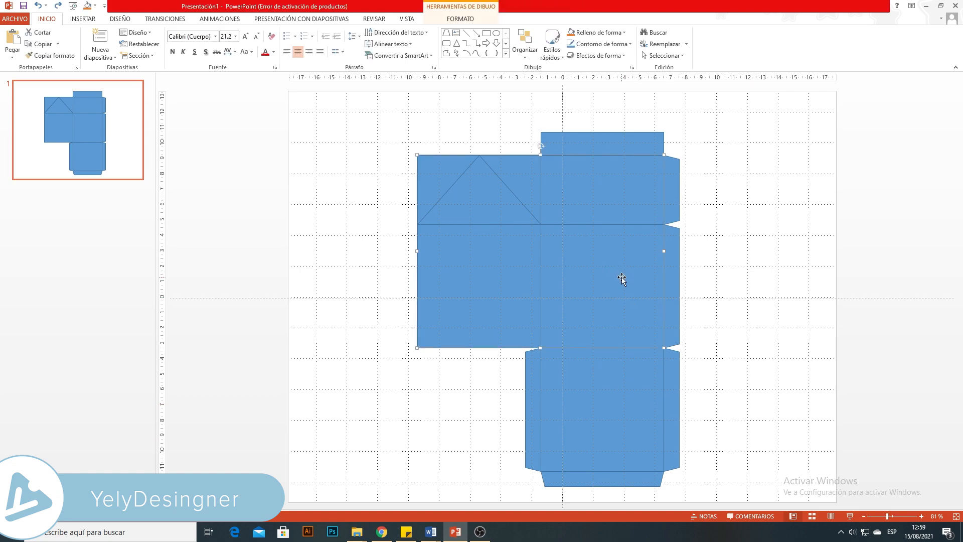
{"action": "left_click", "coordinate": [459, 20]}
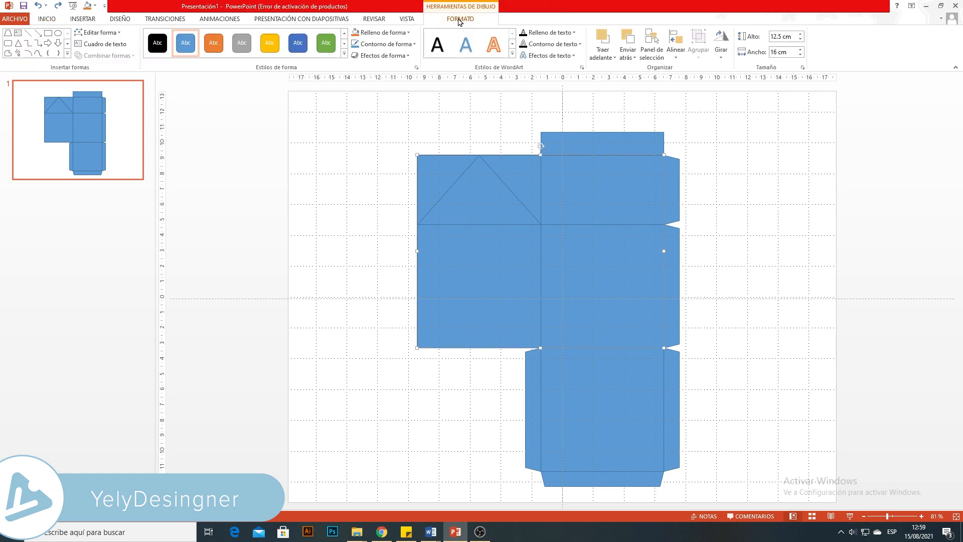
{"action": "left_click", "coordinate": [396, 34]}
{"action": "left_click", "coordinate": [371, 124]}
{"action": "left_click", "coordinate": [503, 257]}
{"action": "left_click", "coordinate": [376, 33]}
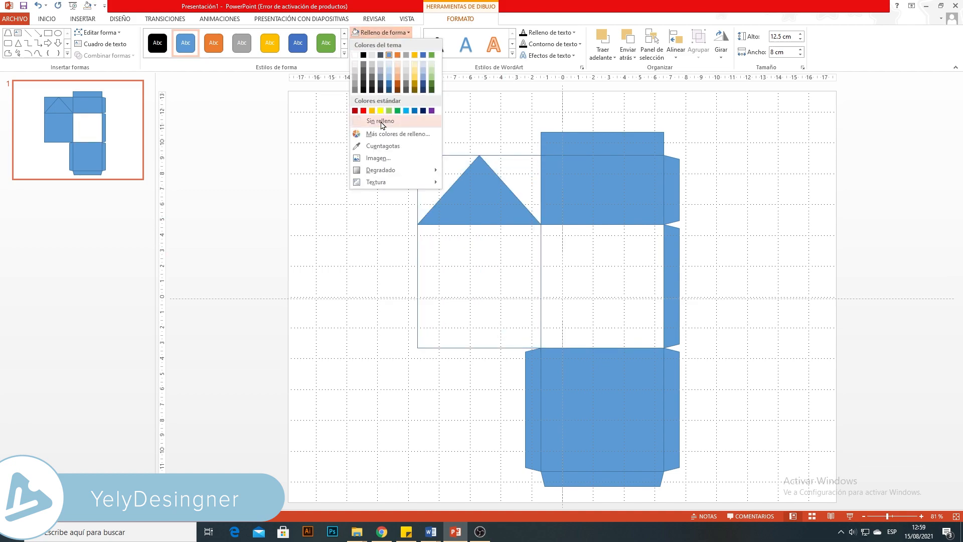
{"action": "left_click", "coordinate": [374, 123]}
- Remove the fill from the triangle and from the 4.5 × 8 cm rectangle to its right
{"action": "left_click", "coordinate": [483, 195]}
{"action": "left_click", "coordinate": [381, 33]}
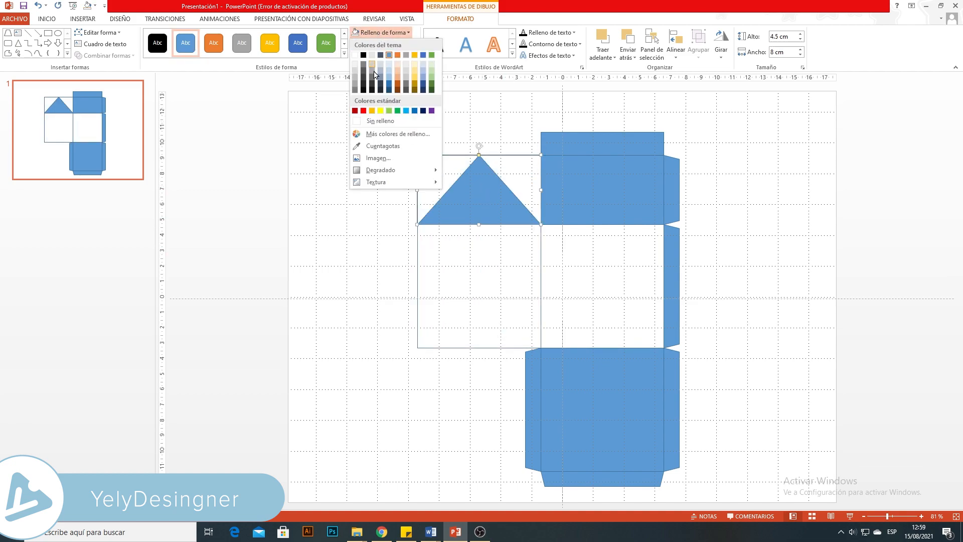
{"action": "left_click", "coordinate": [373, 122]}
{"action": "left_click", "coordinate": [593, 197]}
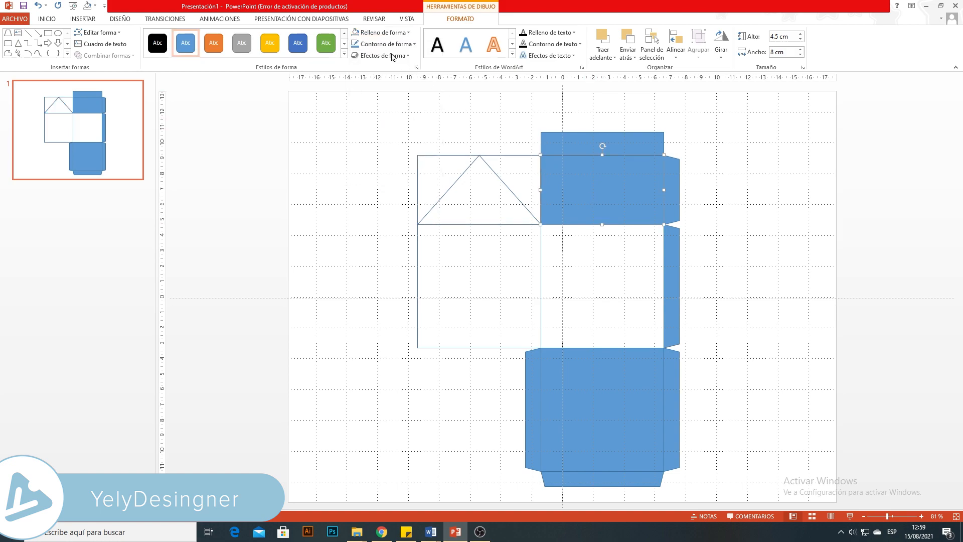
{"action": "left_click", "coordinate": [381, 32]}
{"action": "left_click", "coordinate": [375, 121]}
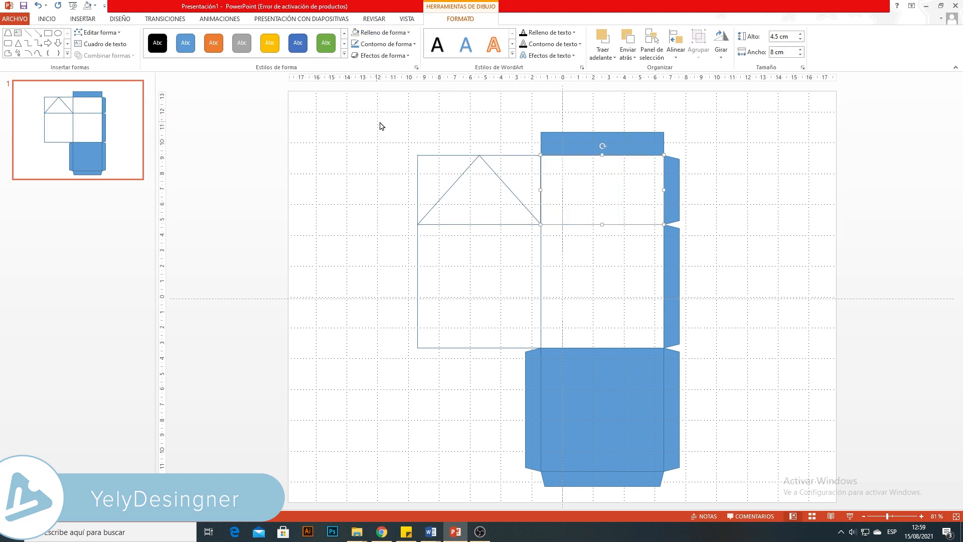
{"action": "left_click", "coordinate": [730, 267]}
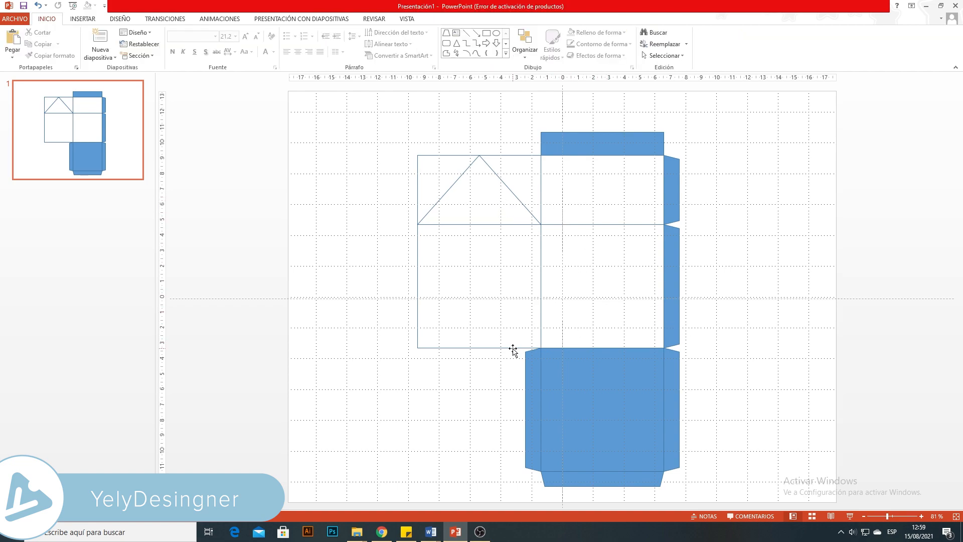
{"action": "left_click", "coordinate": [511, 348]}
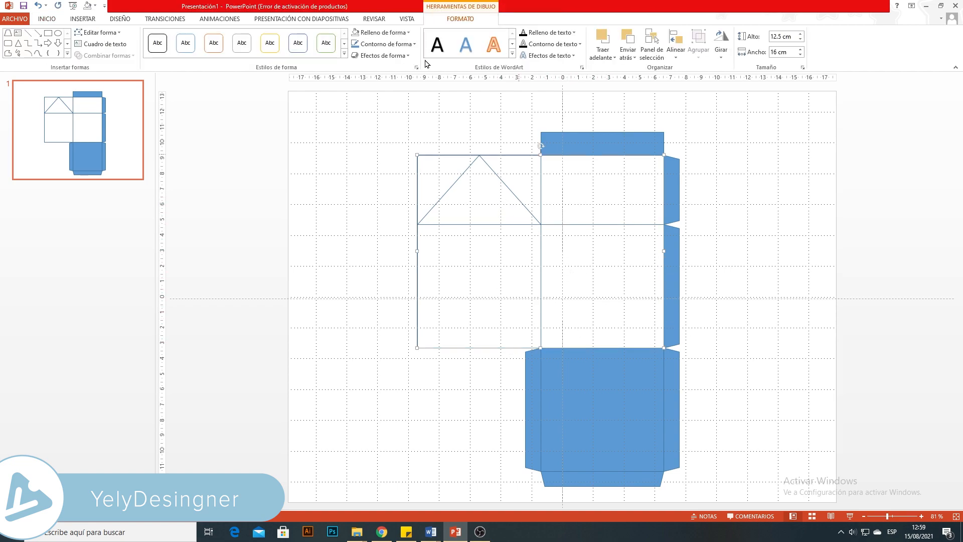
{"action": "left_click", "coordinate": [377, 33]}
{"action": "left_click", "coordinate": [390, 154]}
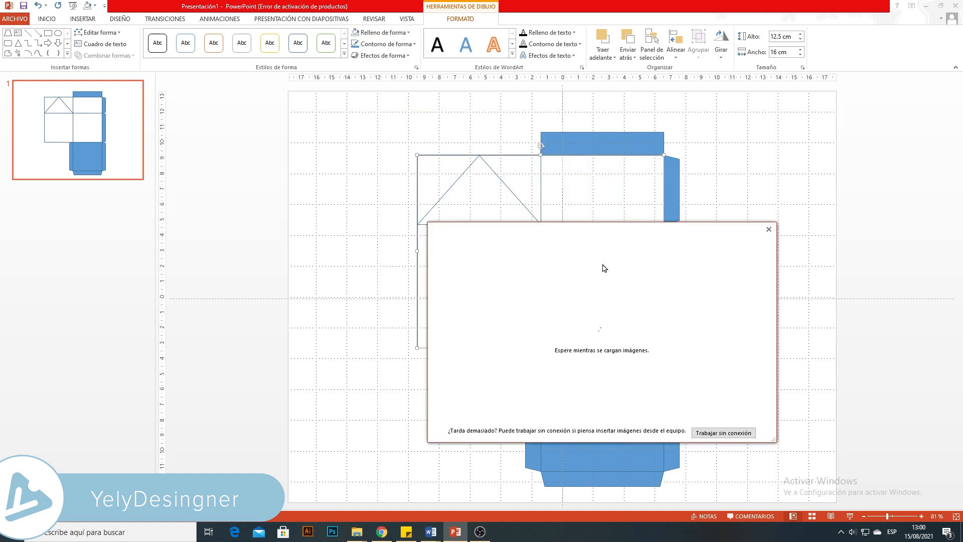
{"action": "key", "text": "Escape"}
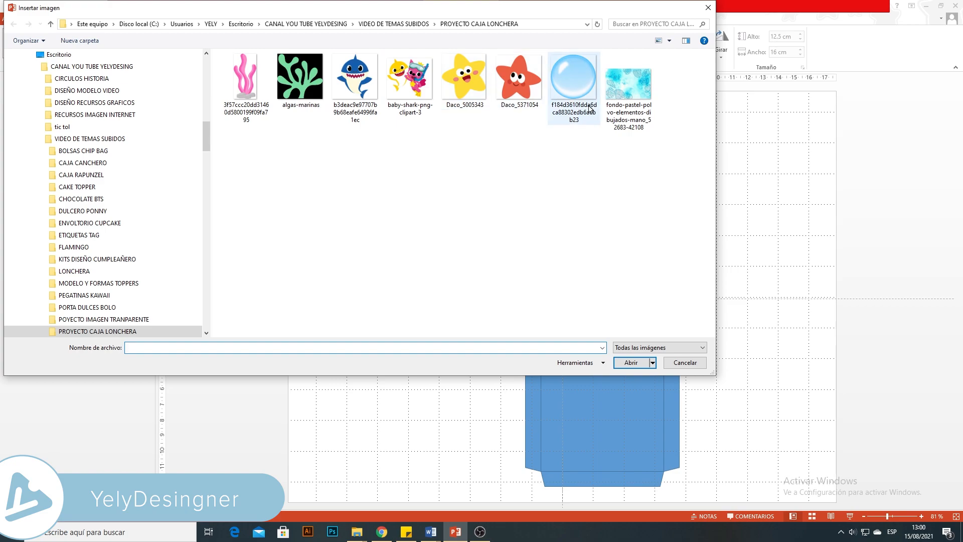
{"action": "left_click", "coordinate": [628, 98]}
{"action": "left_click", "coordinate": [646, 359]}
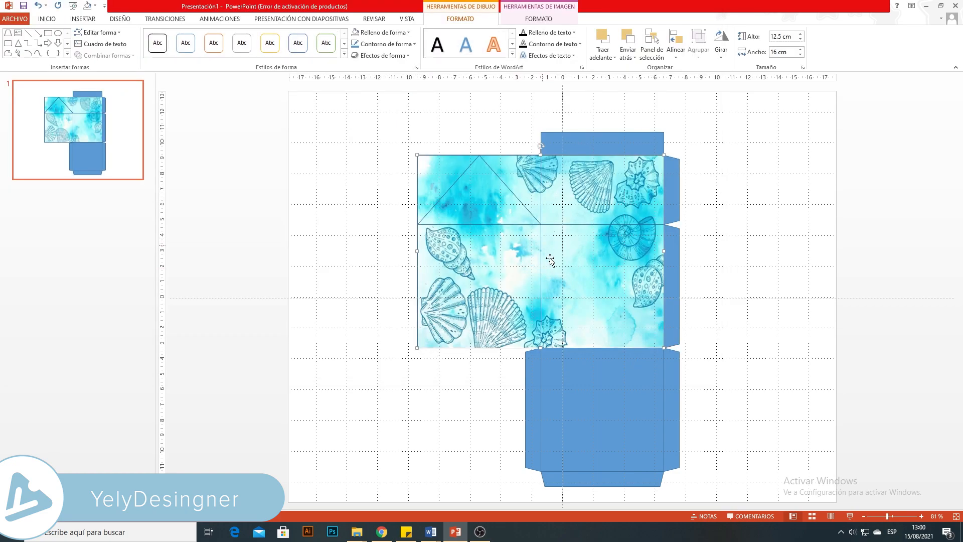
- Use Crop to enlarge the seashell background picture and shift it within the rectangle without changing the rectangle's size
{"action": "left_click", "coordinate": [539, 19]}
{"action": "left_click", "coordinate": [851, 40]}
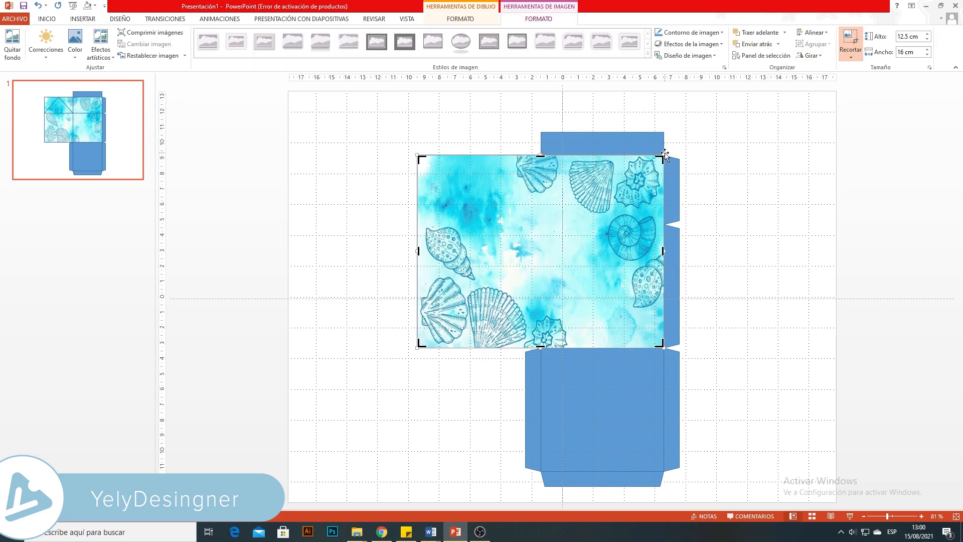
{"action": "left_click_drag", "start_coordinate": [663, 155], "coordinate": [730, 134]}
{"action": "left_click_drag", "start_coordinate": [640, 181], "coordinate": [607, 185]}
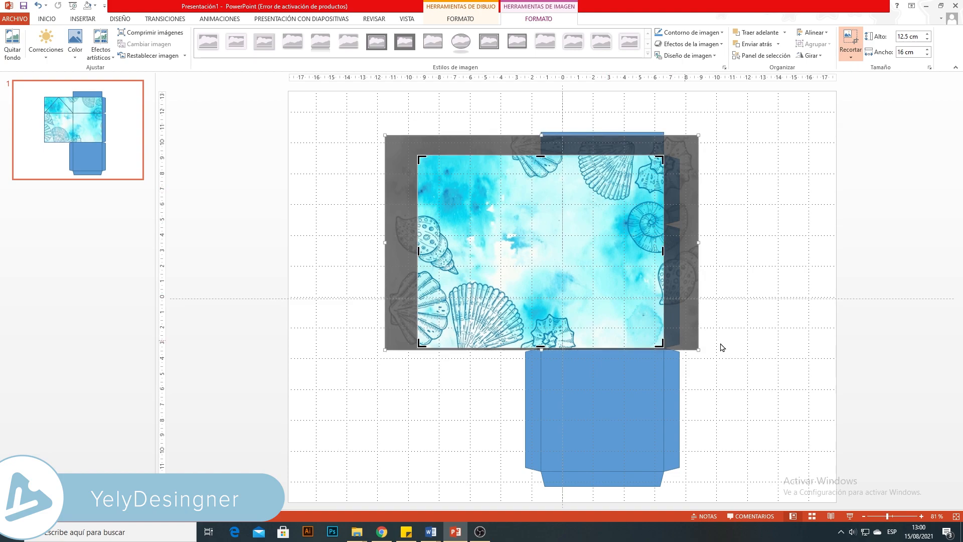
{"action": "left_click", "coordinate": [760, 362]}
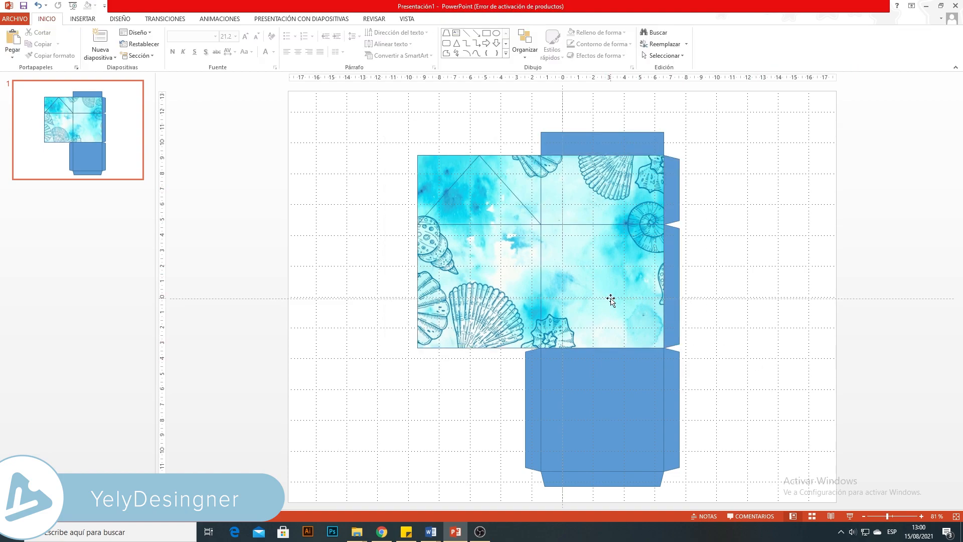
- Insert the seven coral, shark, starfish and bubble images, shrink them together, and set them beside the template's right side
{"action": "left_click", "coordinate": [83, 18]}
{"action": "left_click", "coordinate": [86, 50]}
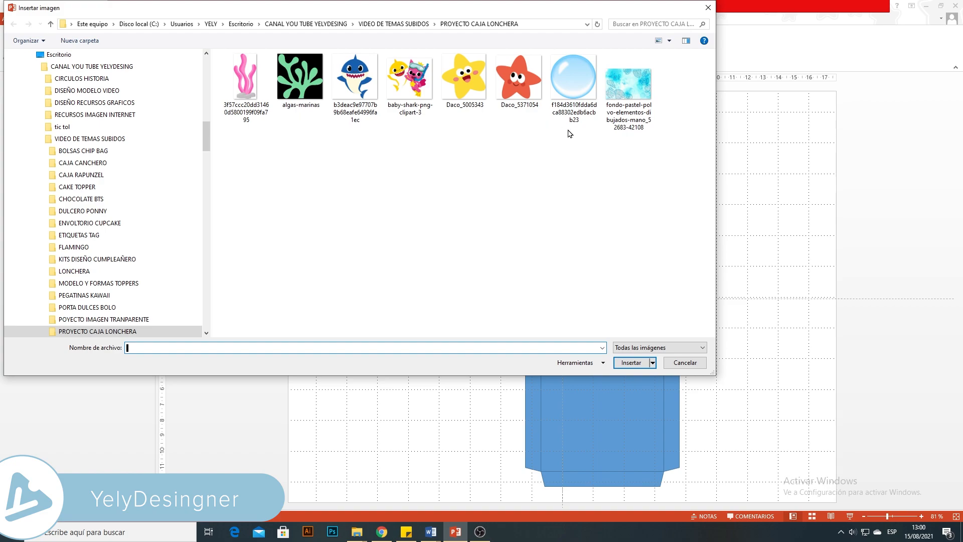
{"action": "left_click_drag", "start_coordinate": [263, 70], "coordinate": [242, 66]}
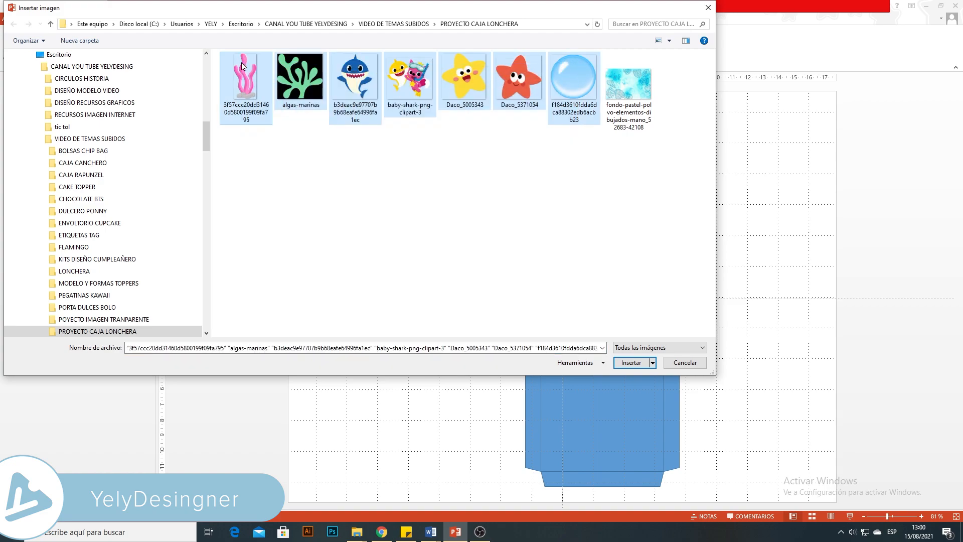
{"action": "left_click", "coordinate": [636, 364]}
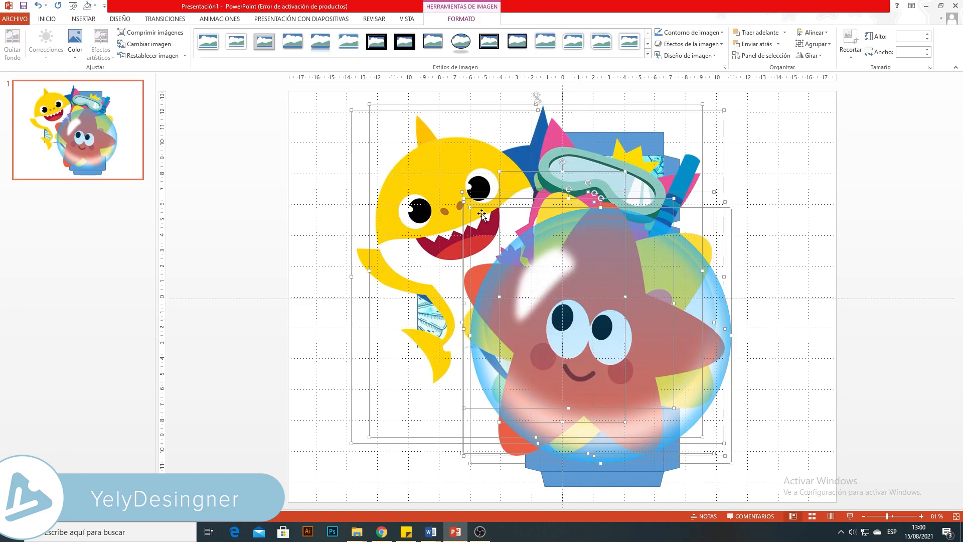
{"action": "left_click_drag", "start_coordinate": [351, 110], "coordinate": [783, 276]}
{"action": "left_click", "coordinate": [786, 356]}
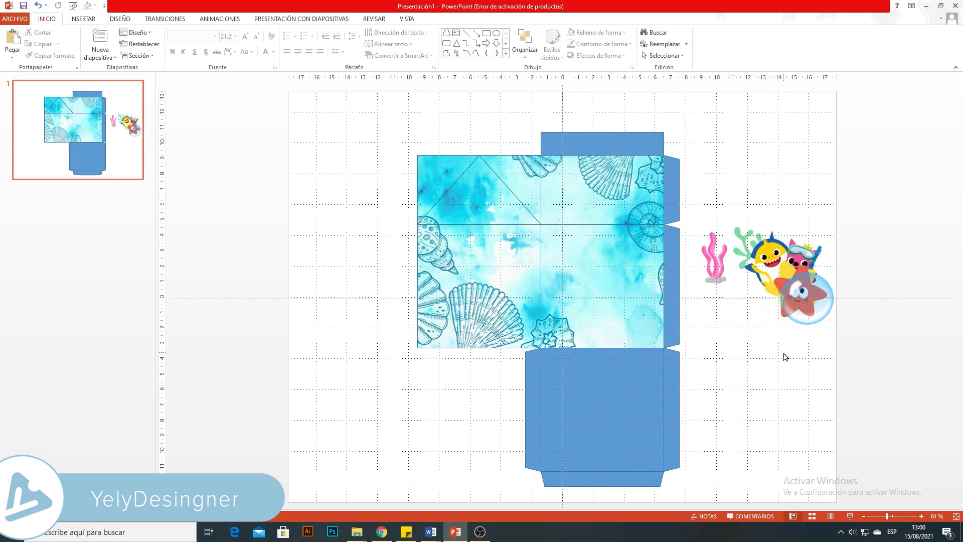
- Move the bubble and red starfish away from the image pile and place the pink coral in the front panel's lower-left corner
{"action": "left_click", "coordinate": [891, 520]}
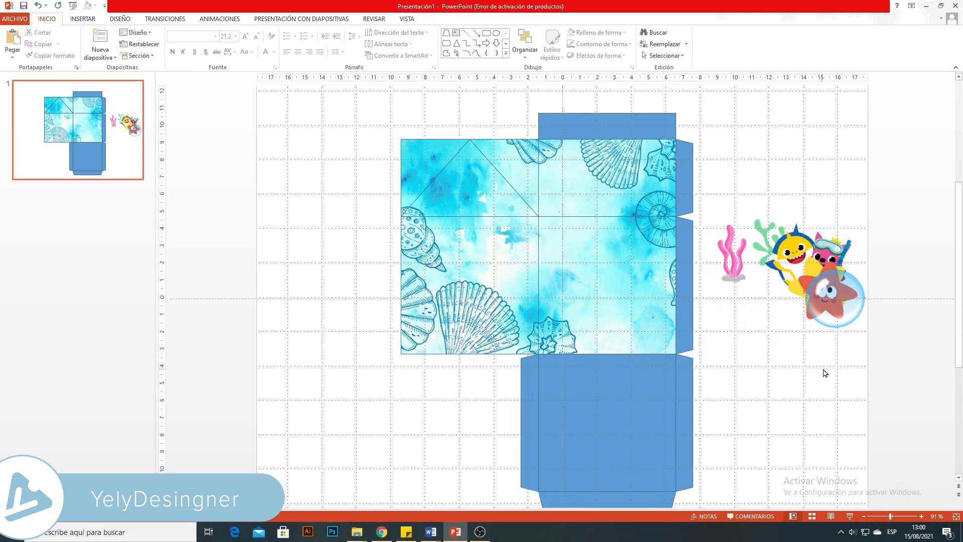
{"action": "left_click_drag", "start_coordinate": [829, 297], "coordinate": [818, 171]}
{"action": "left_click_drag", "start_coordinate": [825, 292], "coordinate": [768, 342]}
{"action": "left_click", "coordinate": [730, 261]}
{"action": "left_click_drag", "start_coordinate": [730, 261], "coordinate": [552, 325]}
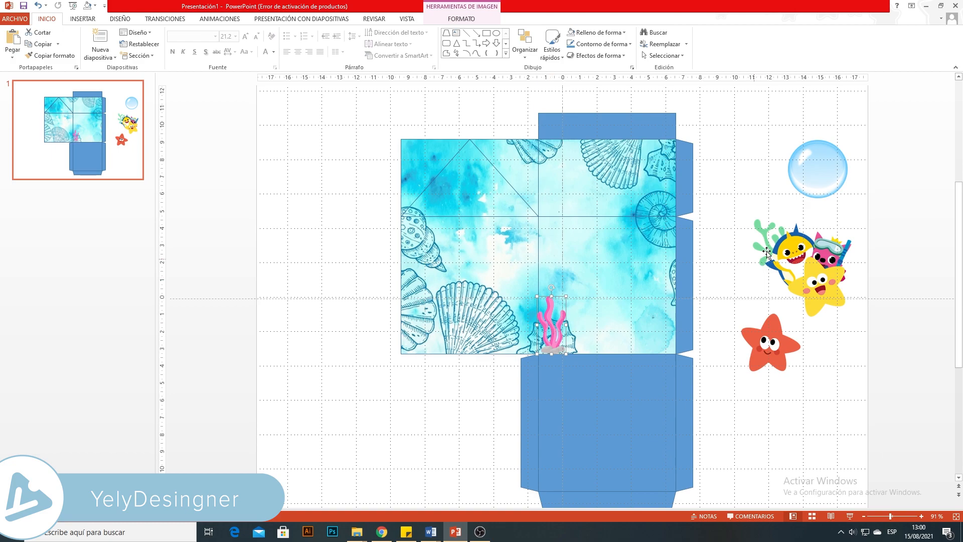
- Place the green seaweed and the red starfish beside the pink coral, shrinking both to fit the front panel's lower edge
{"action": "left_click_drag", "start_coordinate": [765, 243], "coordinate": [572, 342]}
{"action": "left_click_drag", "start_coordinate": [768, 347], "coordinate": [587, 328]}
{"action": "left_click_drag", "start_coordinate": [620, 355], "coordinate": [590, 326]}
{"action": "left_click_drag", "start_coordinate": [577, 313], "coordinate": [590, 343]}
{"action": "left_click", "coordinate": [767, 370]}
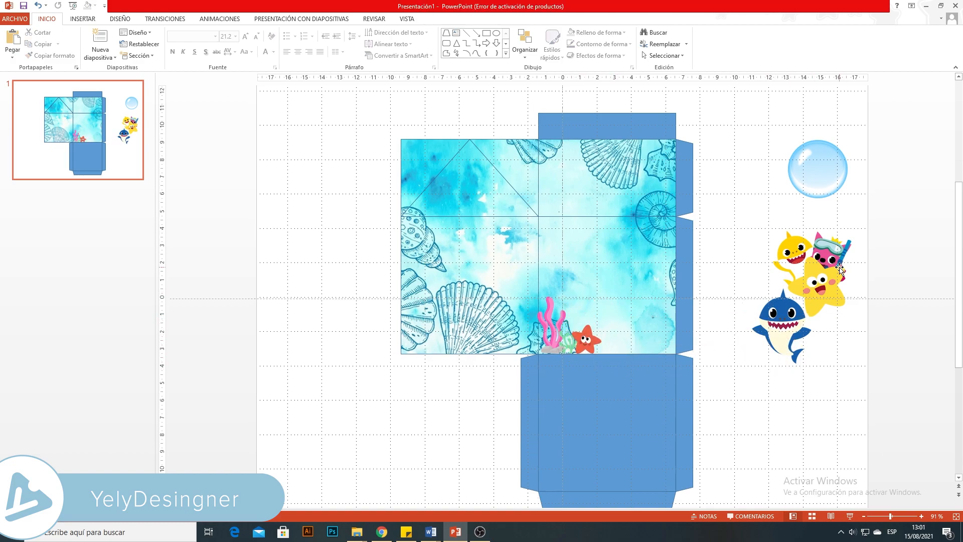
- Duplicate the pink coral and green seaweed and place the copies in the front panel's lower-right corner
{"action": "key", "text": "ctrl+v"}
{"action": "left_click_drag", "start_coordinate": [555, 316], "coordinate": [658, 319]}
{"action": "left_click", "coordinate": [569, 344]}
{"action": "key", "text": "ctrl+c"}
{"action": "key", "text": "ctrl+v"}
{"action": "left_click_drag", "start_coordinate": [576, 347], "coordinate": [647, 341]}
{"action": "left_click", "coordinate": [657, 316]}
- Place a reduced yellow starfish in front of the right-hand corals and shrink the red starfish slightly
{"action": "left_click_drag", "start_coordinate": [829, 292], "coordinate": [634, 322]}
{"action": "right_click", "coordinate": [632, 318]}
{"action": "mouse_move", "coordinate": [732, 403]}
{"action": "left_click", "coordinate": [762, 404]}
{"action": "left_click_drag", "start_coordinate": [636, 303], "coordinate": [643, 305]}
{"action": "left_click_drag", "start_coordinate": [638, 328], "coordinate": [636, 331]}
{"action": "left_click", "coordinate": [591, 342]}
{"action": "left_click_drag", "start_coordinate": [573, 325], "coordinate": [585, 340]}
- Move the character images closer to the template and place the blue shark, brought to the front and slightly reduced, over the other characters
{"action": "left_click_drag", "start_coordinate": [779, 336], "coordinate": [686, 326]}
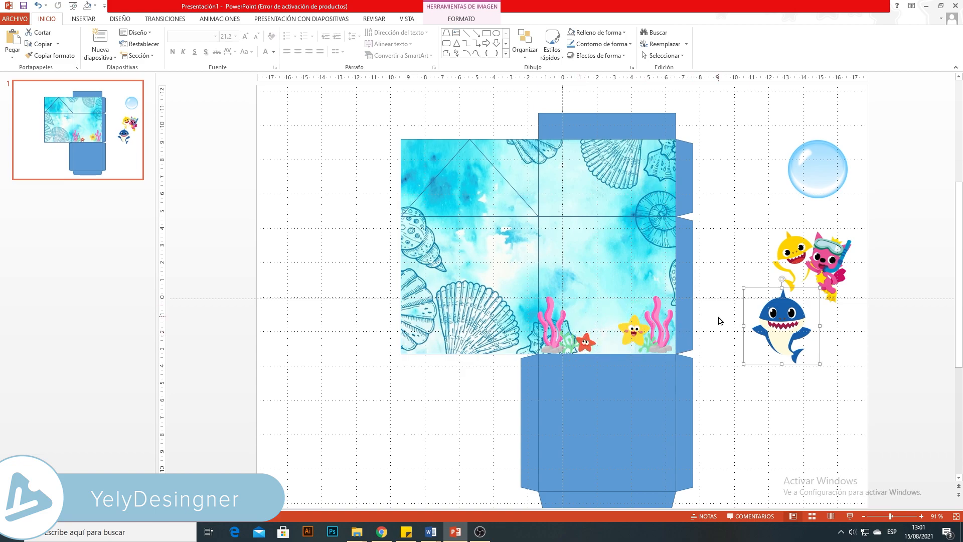
{"action": "left_click_drag", "start_coordinate": [806, 266], "coordinate": [741, 255]}
{"action": "left_click_drag", "start_coordinate": [788, 337], "coordinate": [755, 321]}
{"action": "right_click", "coordinate": [755, 319]}
{"action": "mouse_move", "coordinate": [816, 403]}
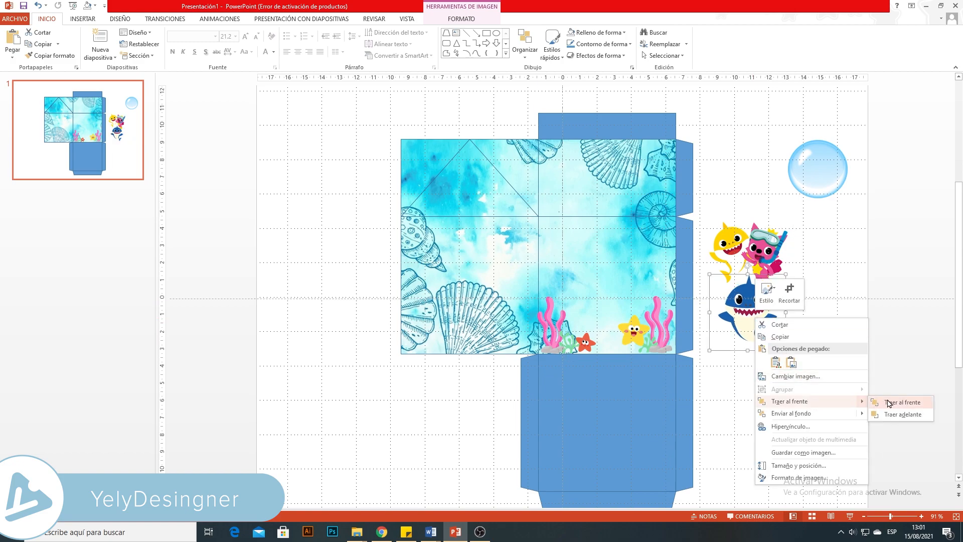
{"action": "left_click", "coordinate": [889, 403]}
{"action": "left_click_drag", "start_coordinate": [740, 298], "coordinate": [738, 271]}
{"action": "left_click_drag", "start_coordinate": [780, 318], "coordinate": [776, 316]}
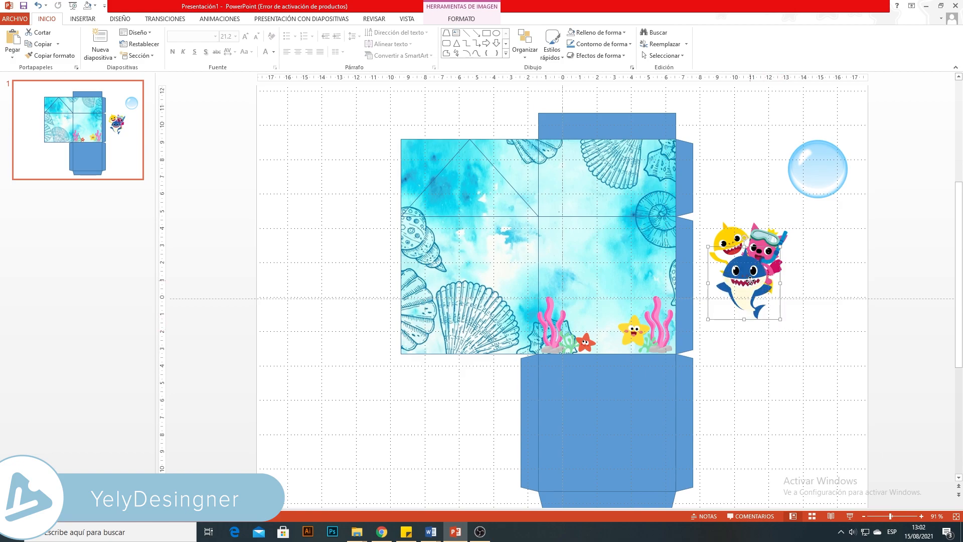
- Group the blue shark with the other characters and move the group to the middle of the front panel
{"action": "left_click", "coordinate": [837, 356]}
{"action": "left_click_drag", "start_coordinate": [836, 356], "coordinate": [703, 212]}
{"action": "right_click", "coordinate": [742, 260]}
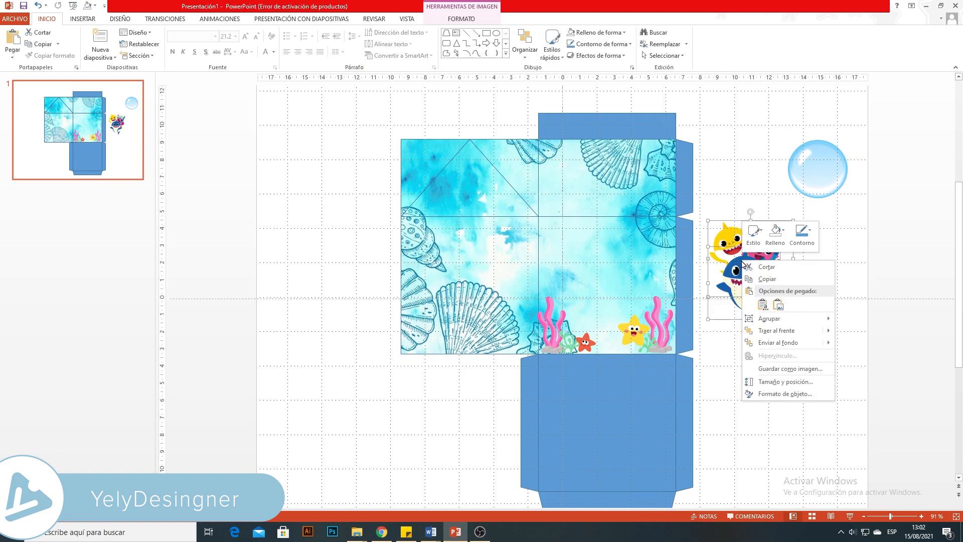
{"action": "mouse_move", "coordinate": [797, 321]}
{"action": "left_click", "coordinate": [855, 322]}
{"action": "left_click_drag", "start_coordinate": [735, 277], "coordinate": [612, 275]}
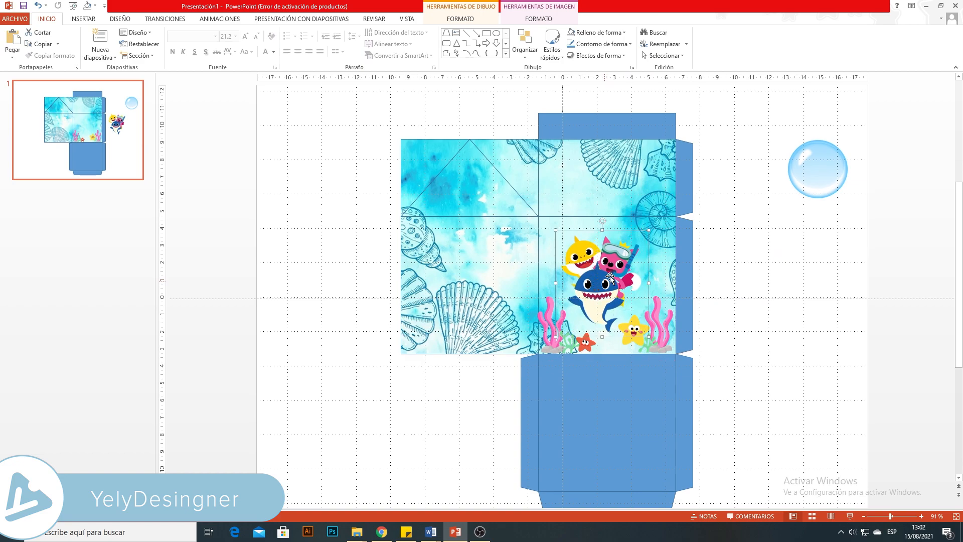
- Apply a white 5 pt glow with 0% transparency to the grouped characters on the front panel
{"action": "right_click", "coordinate": [613, 277]}
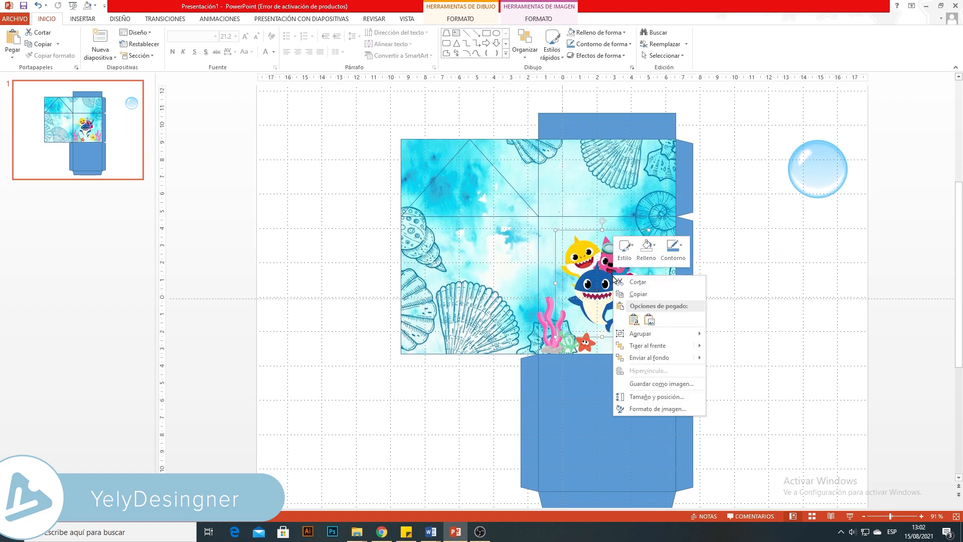
{"action": "left_click", "coordinate": [681, 410]}
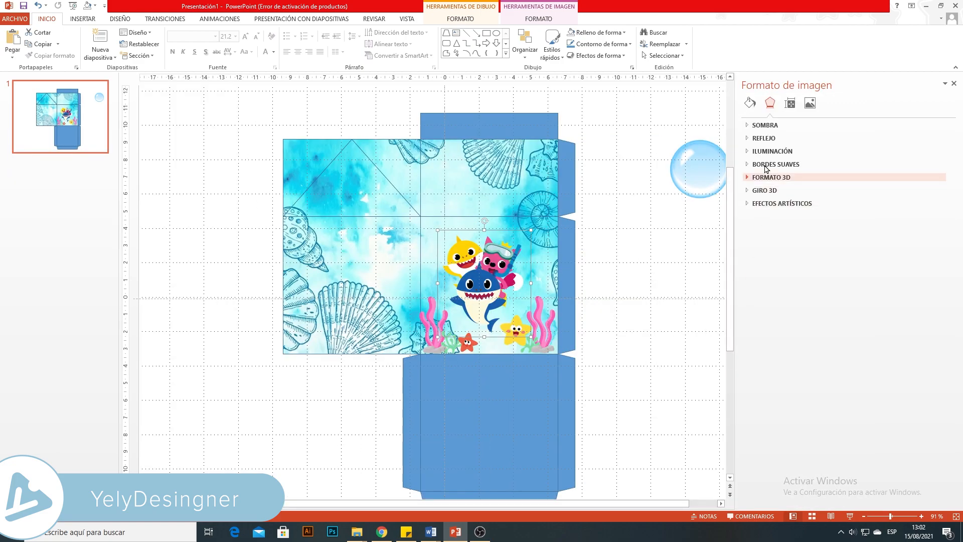
{"action": "left_click", "coordinate": [749, 152]}
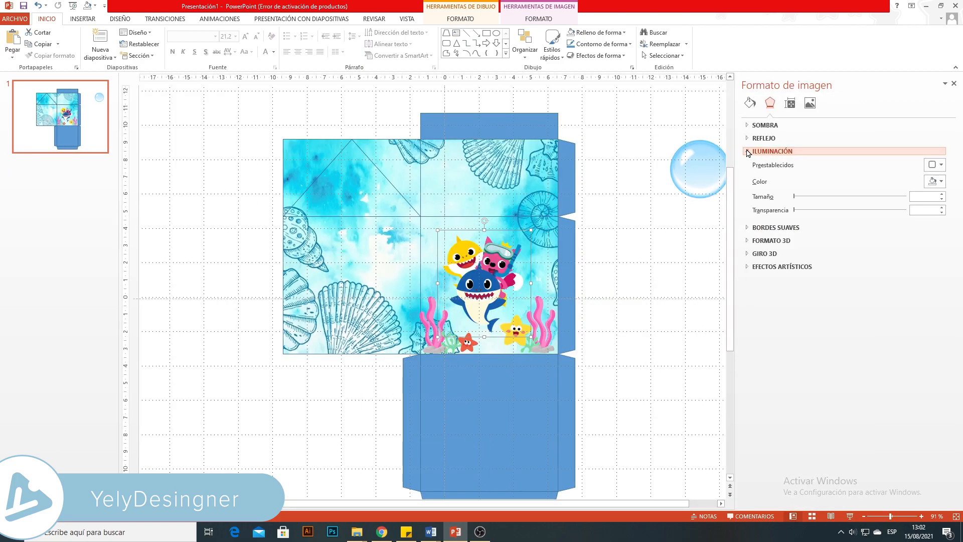
{"action": "left_click", "coordinate": [935, 166]}
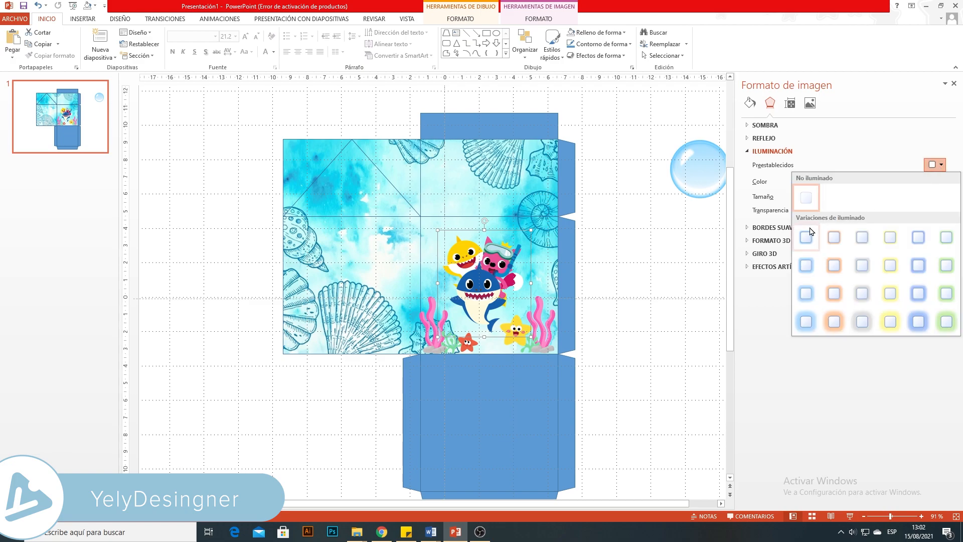
{"action": "left_click", "coordinate": [812, 231]}
{"action": "left_click", "coordinate": [942, 183]}
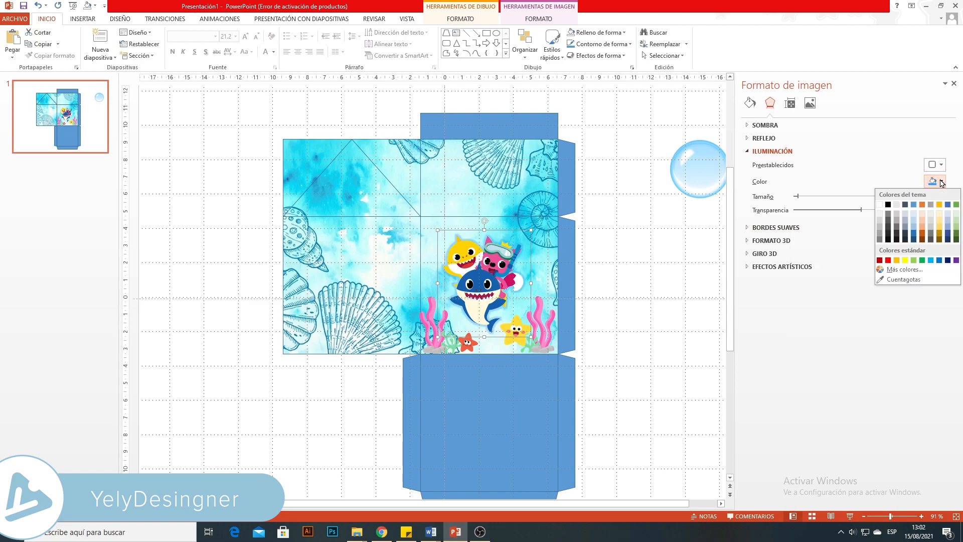
{"action": "left_click", "coordinate": [880, 204]}
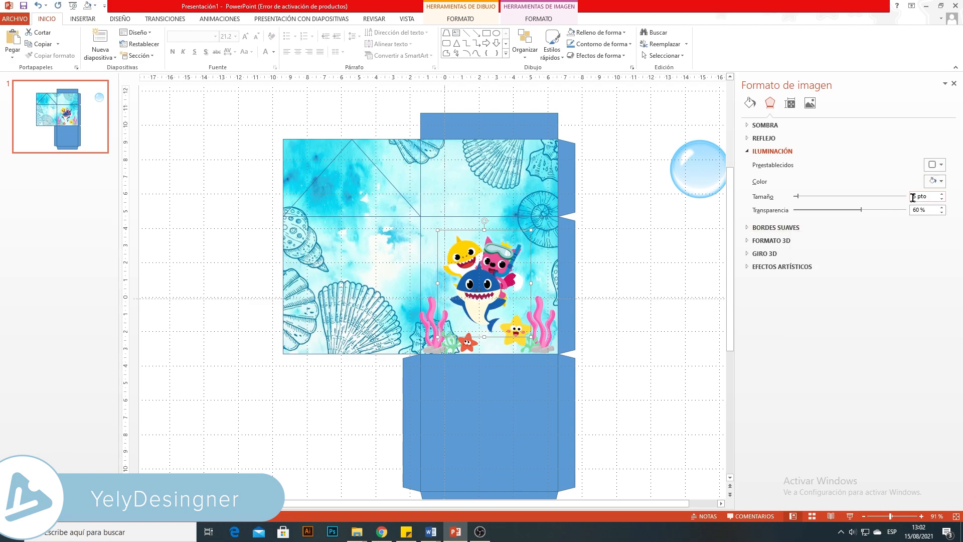
{"action": "left_click_drag", "start_coordinate": [816, 217], "coordinate": [793, 217]}
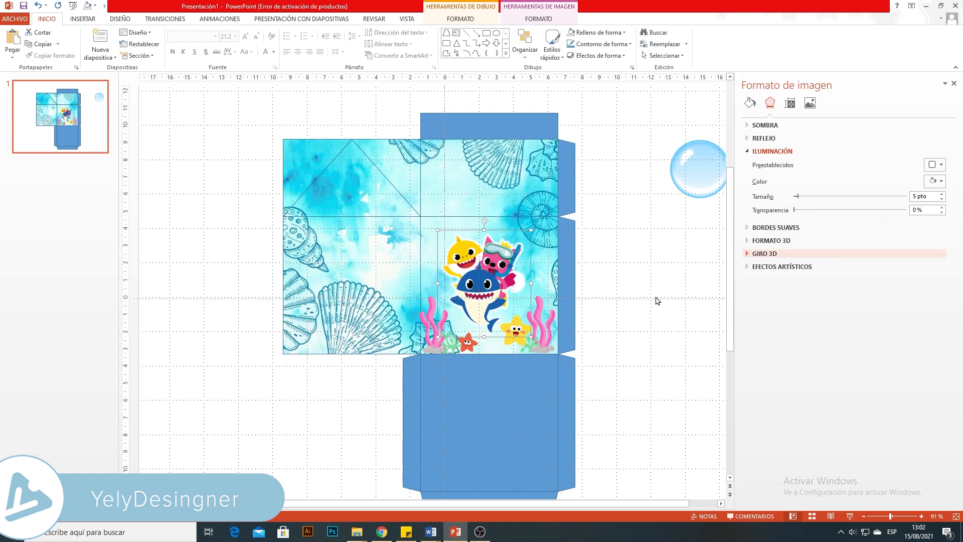
{"action": "left_click", "coordinate": [685, 241]}
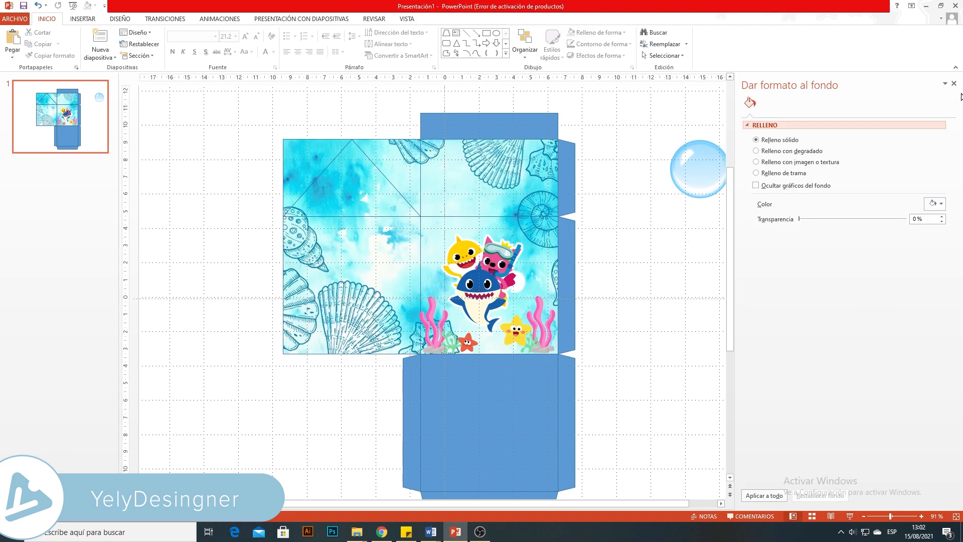
{"action": "left_click", "coordinate": [953, 84]}
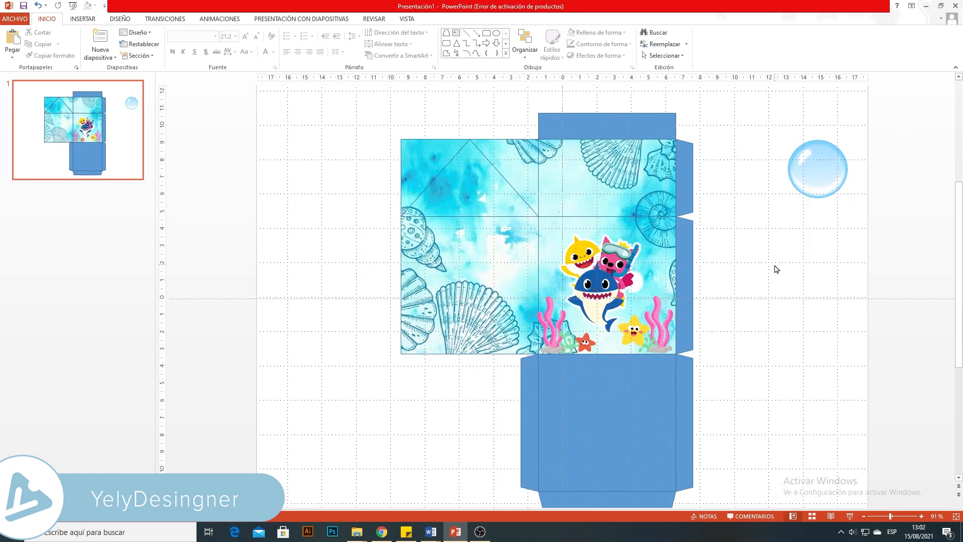
- Place small bubbles beside the yellow shark, beside the blue shark, above the yellow starfish and near the red starfish
{"action": "left_click_drag", "start_coordinate": [809, 191], "coordinate": [561, 237]}
{"action": "key", "text": "ctrl+v"}
{"action": "left_click_drag", "start_coordinate": [555, 284], "coordinate": [553, 285]}
{"action": "left_click", "coordinate": [561, 238]}
{"action": "key", "text": "ctrl+c"}
{"action": "key", "text": "ctrl+v"}
{"action": "left_click_drag", "start_coordinate": [569, 245], "coordinate": [641, 304]}
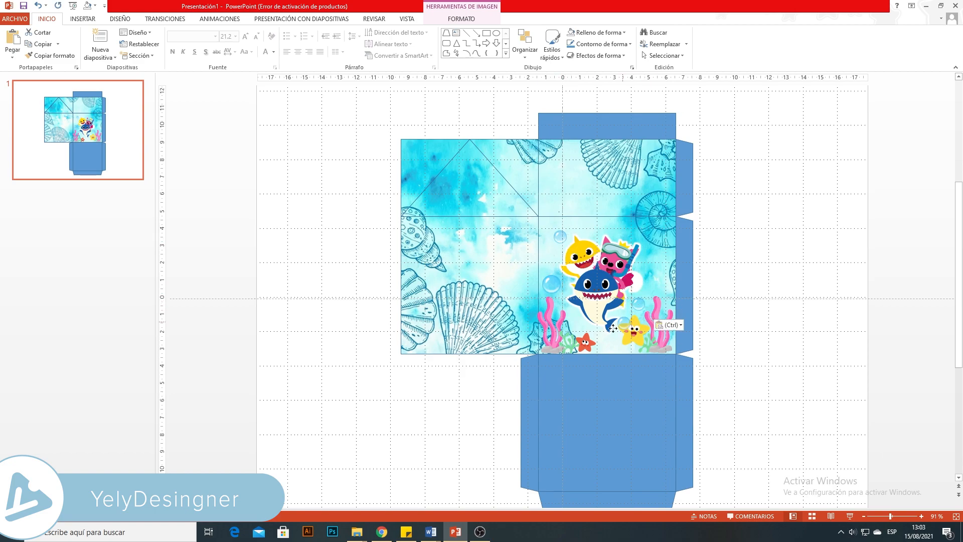
{"action": "left_click_drag", "start_coordinate": [582, 329], "coordinate": [578, 330]}
{"action": "left_click", "coordinate": [725, 337]}
- Duplicate the large bubble and a small bubble, placing both copies beside the pink character near the front panel's right edge
{"action": "left_click", "coordinate": [553, 283]}
{"action": "key", "text": "ctrl+c"}
{"action": "key", "text": "ctrl+v"}
{"action": "left_click_drag", "start_coordinate": [558, 291], "coordinate": [658, 239]}
{"action": "left_click", "coordinate": [561, 239]}
{"action": "key", "text": "ctrl+c"}
{"action": "key", "text": "ctrl+v"}
{"action": "left_click_drag", "start_coordinate": [568, 244], "coordinate": [668, 266]}
{"action": "left_click", "coordinate": [754, 288]}
- Duplicate the small bubble near the yellow shark and place the copy just above it
{"action": "left_click", "coordinate": [560, 236]}
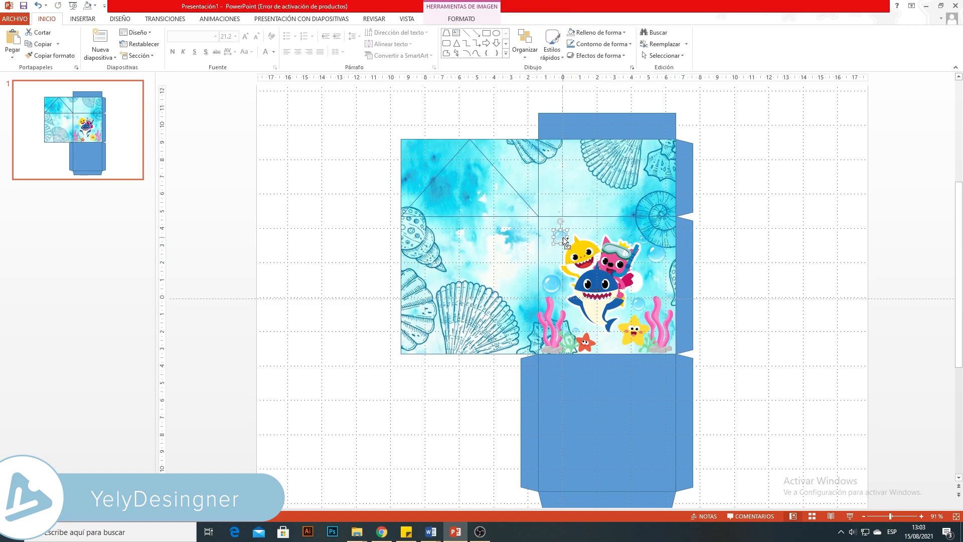
{"action": "key", "text": "ctrl+c"}
{"action": "key", "text": "ctrl+v"}
{"action": "left_click_drag", "start_coordinate": [574, 250], "coordinate": [570, 223]}
{"action": "left_click", "coordinate": [809, 290]}
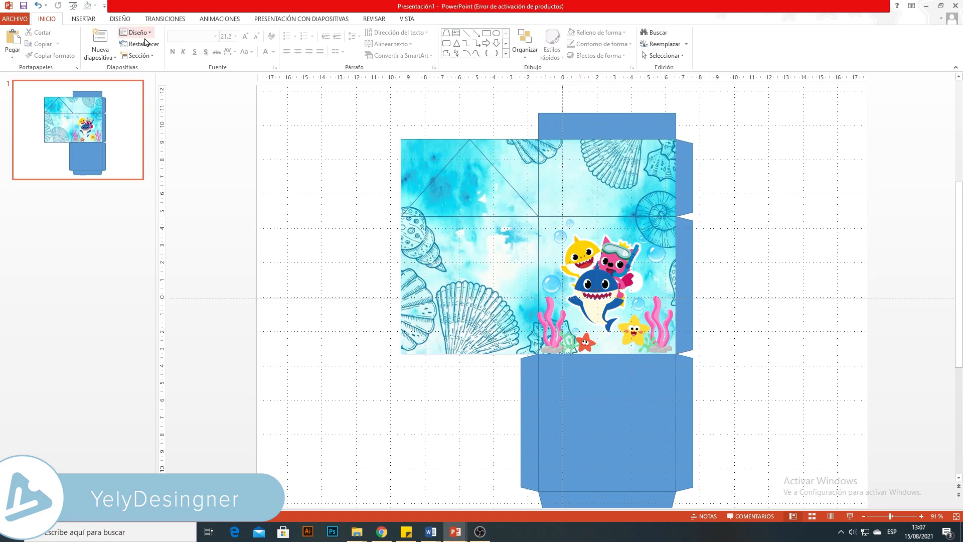
- Insert plain black WordArt, replace its placeholder with the person's first name, and move it to the blank area right of the template
{"action": "left_click", "coordinate": [91, 20]}
{"action": "left_click", "coordinate": [465, 42]}
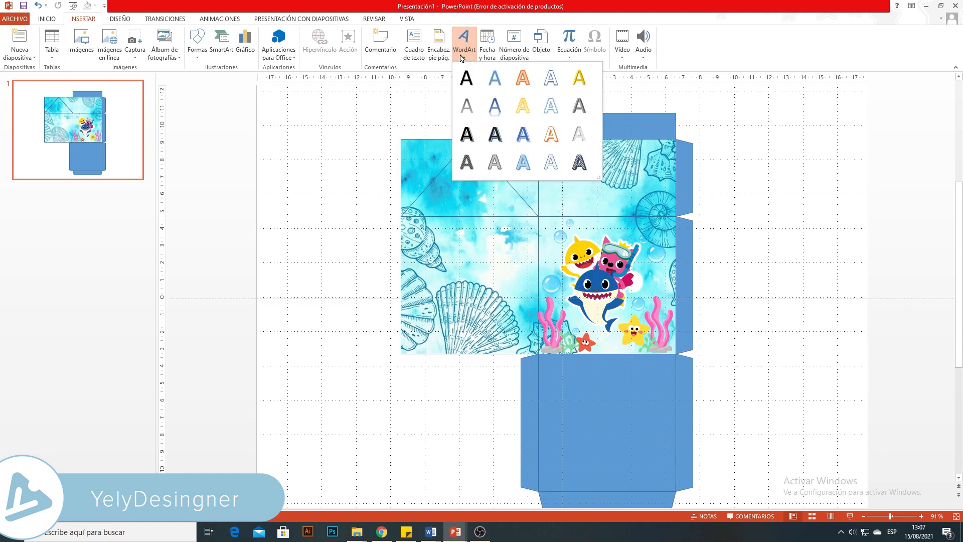
{"action": "left_click", "coordinate": [469, 87]}
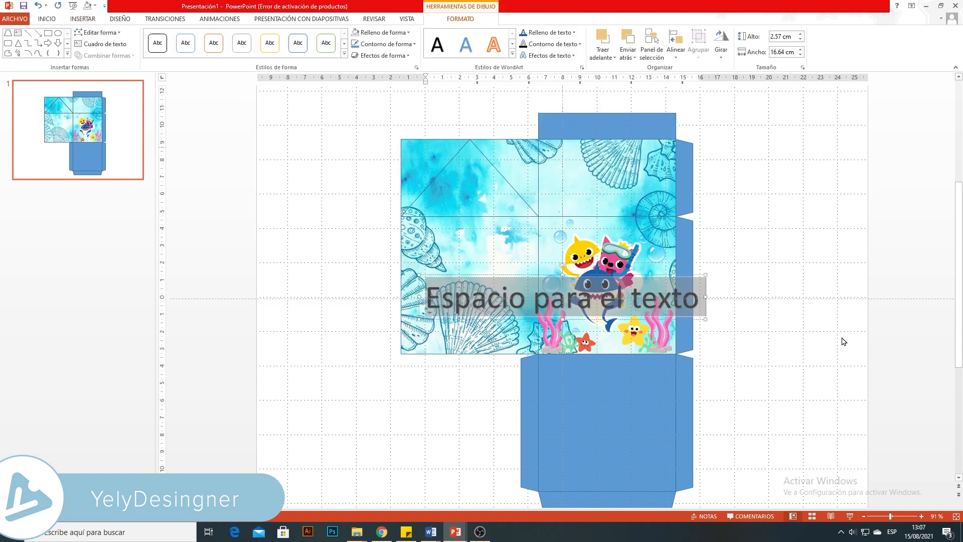
{"action": "left_click", "coordinate": [602, 304]}
{"action": "left_click_drag", "start_coordinate": [470, 302], "coordinate": [731, 302]}
{"action": "key", "text": "BackSpace"}
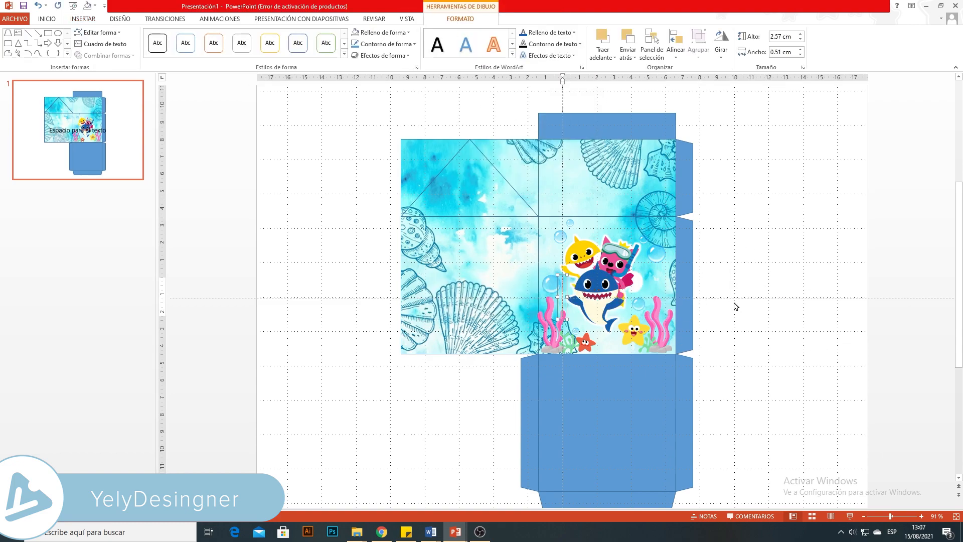
{"action": "type", "text": "Axel"}
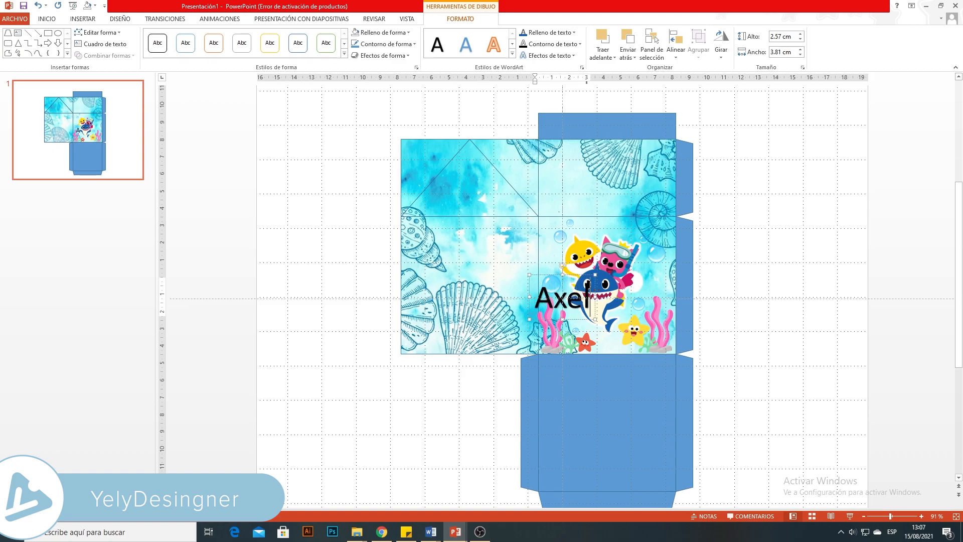
{"action": "left_click_drag", "start_coordinate": [568, 276], "coordinate": [712, 278]}
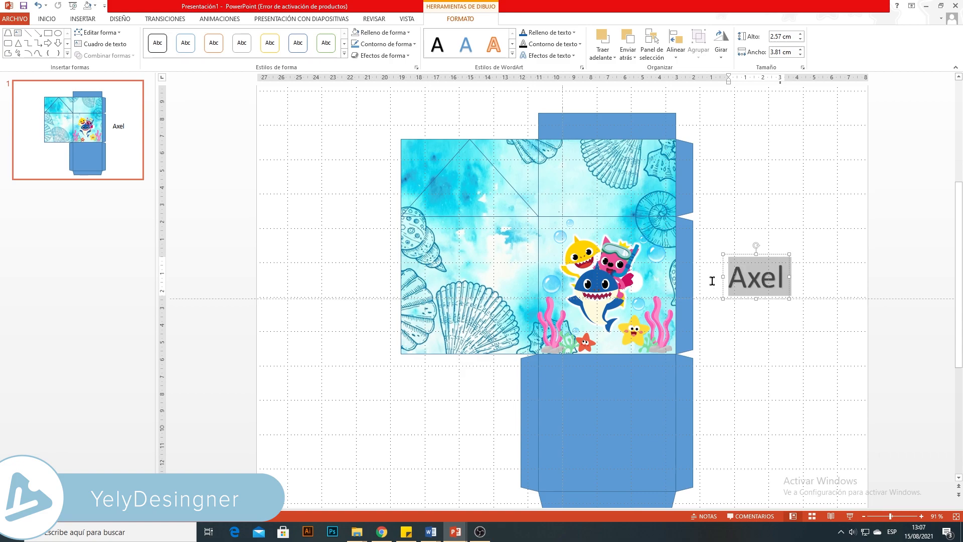
- Set the name's font to Lactosa and its text colour to white
{"action": "left_click", "coordinate": [732, 254]}
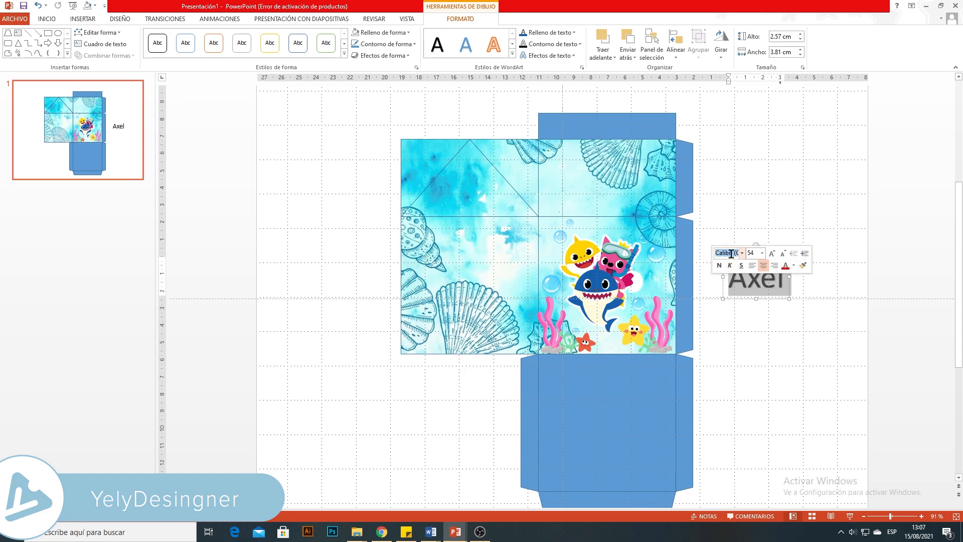
{"action": "key", "text": "Return"}
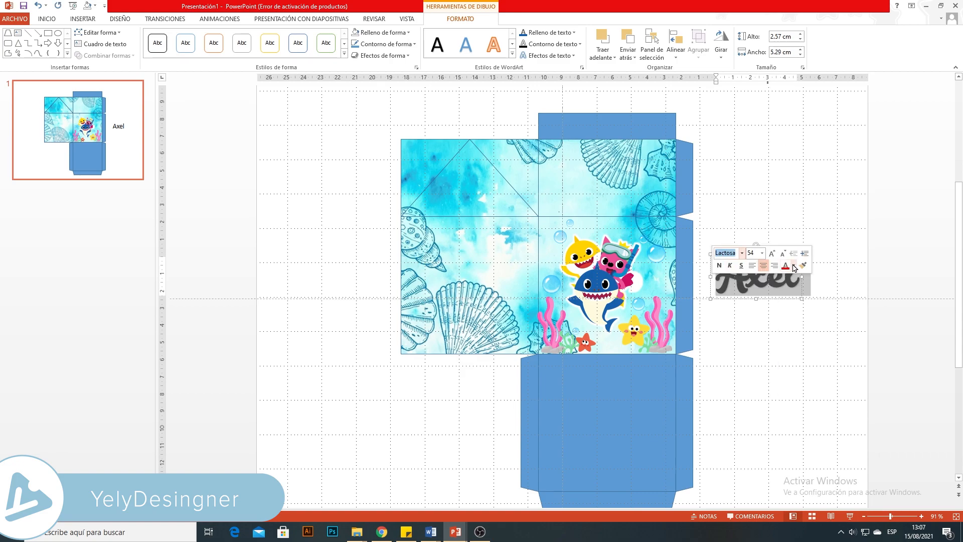
{"action": "left_click", "coordinate": [794, 266]}
{"action": "left_click", "coordinate": [786, 289]}
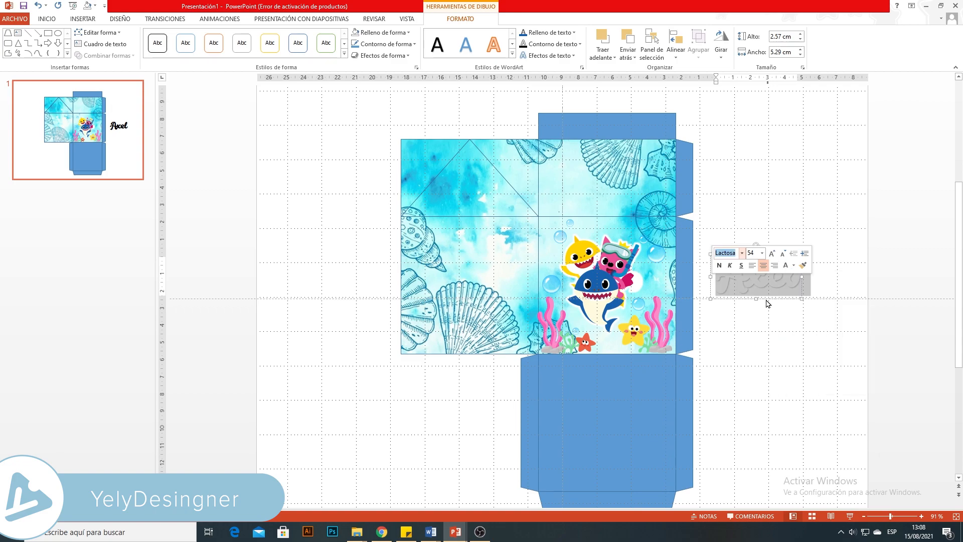
- Duplicate the white name below the original and colour the copy with the blue sampled from the blue shark
{"action": "left_click", "coordinate": [773, 255]}
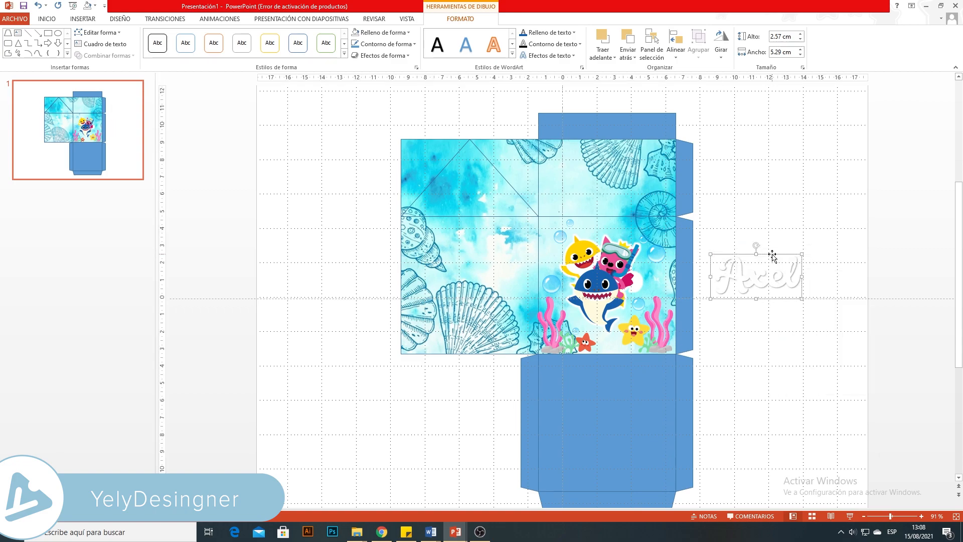
{"action": "key", "text": "ctrl+v"}
{"action": "left_click_drag", "start_coordinate": [771, 261], "coordinate": [774, 319]}
{"action": "left_click_drag", "start_coordinate": [808, 344], "coordinate": [717, 335]}
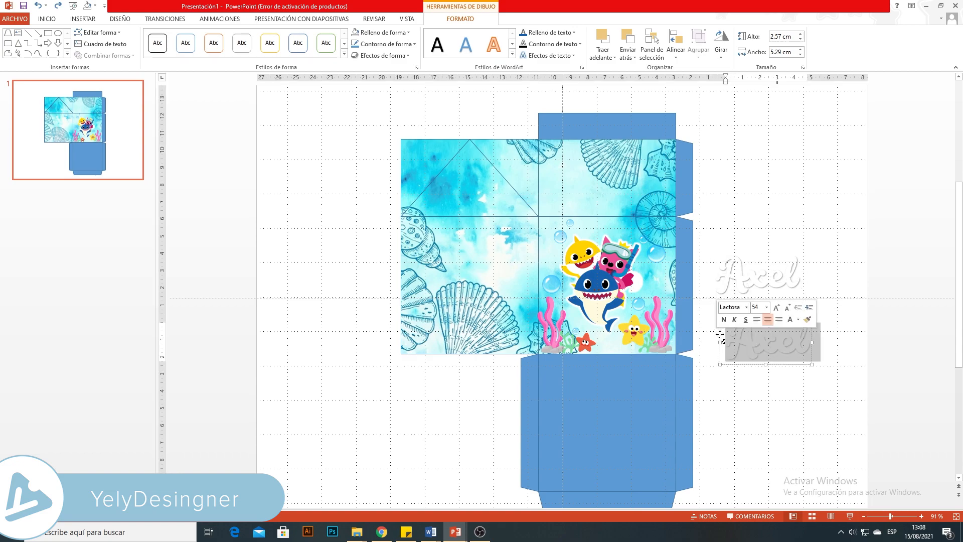
{"action": "left_click", "coordinate": [798, 320]}
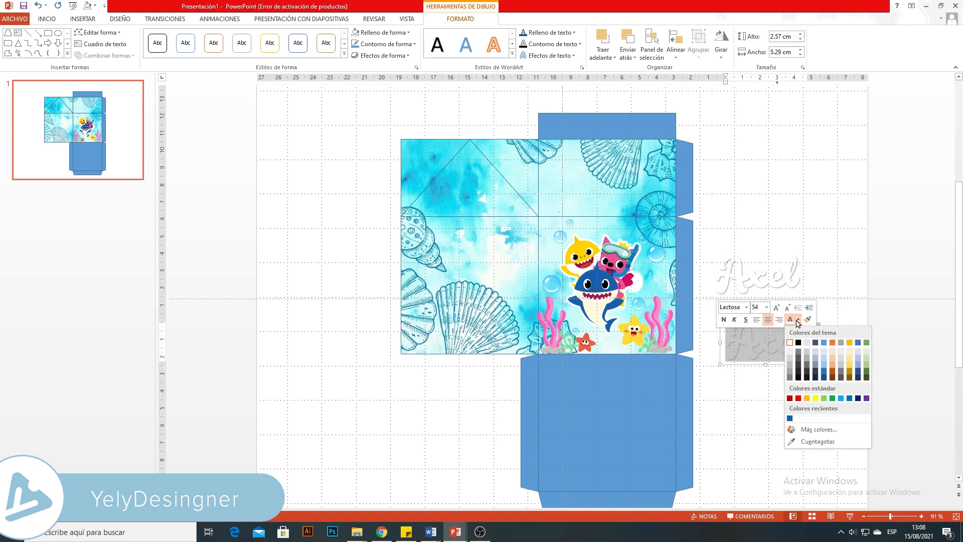
{"action": "left_click", "coordinate": [811, 441]}
{"action": "left_click", "coordinate": [596, 279]}
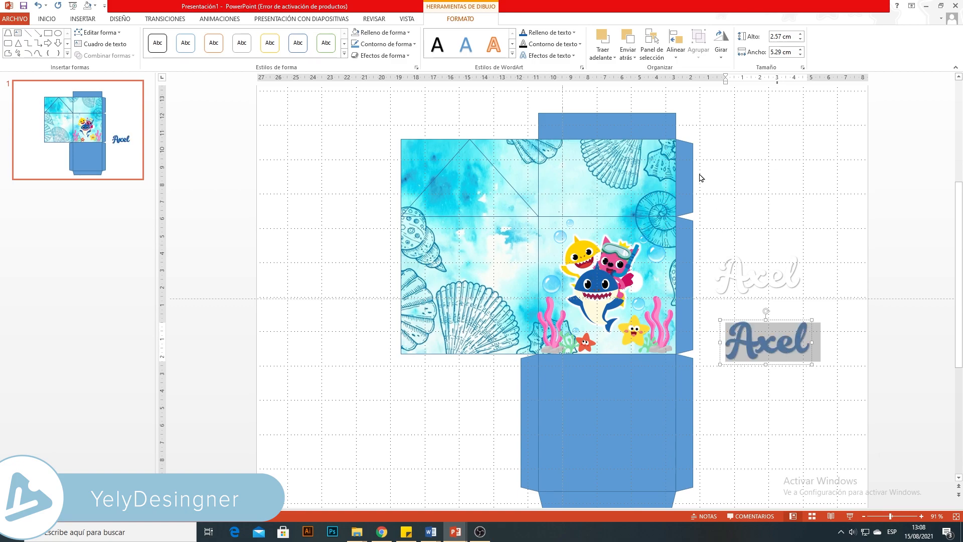
- Give the blue copy of the name a solid 12 pt text outline
{"action": "left_click", "coordinate": [580, 46]}
{"action": "mouse_move", "coordinate": [589, 192]}
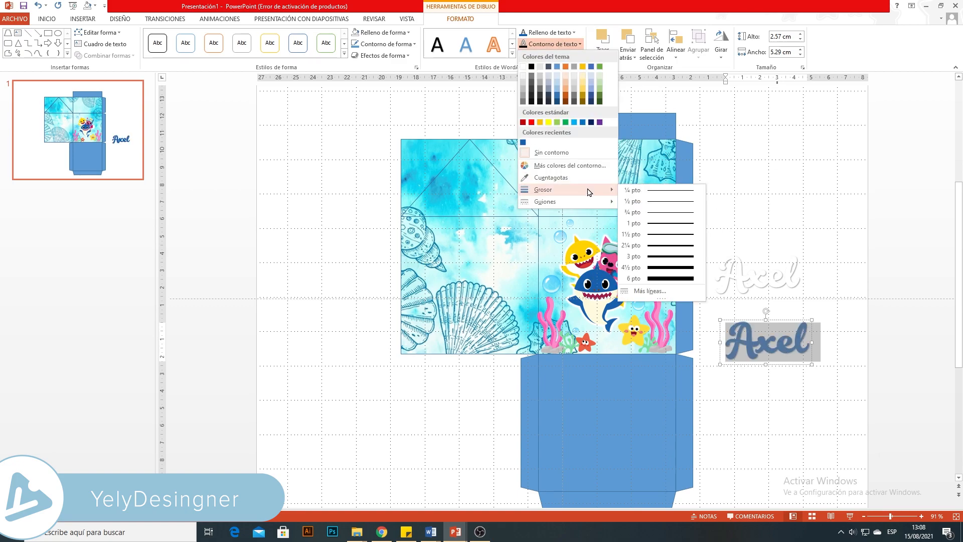
{"action": "left_click", "coordinate": [652, 291]}
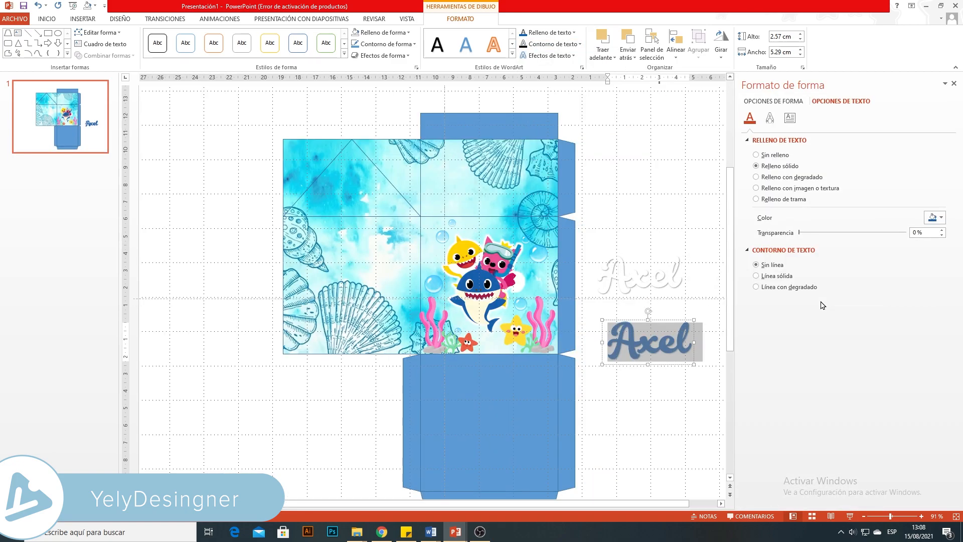
{"action": "left_click", "coordinate": [757, 277]}
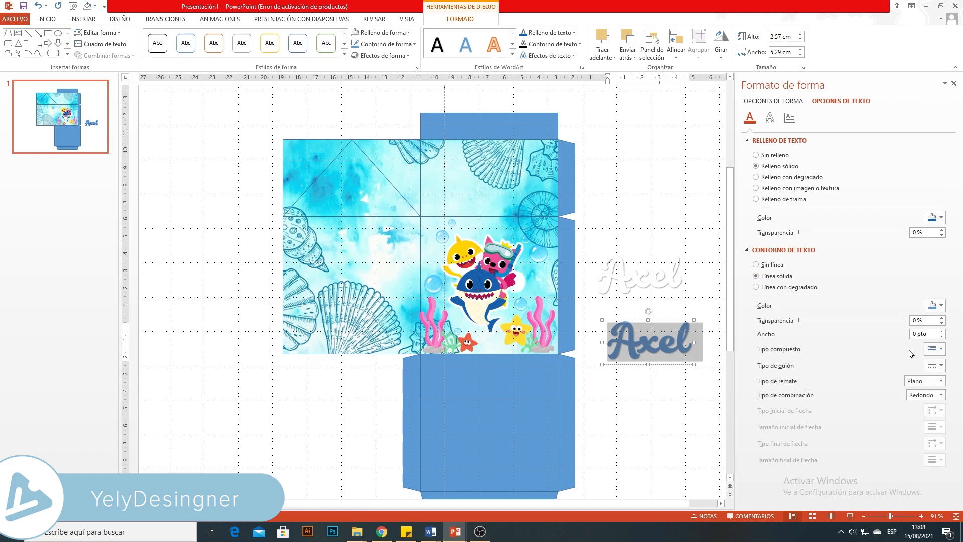
{"action": "left_click_drag", "start_coordinate": [928, 337], "coordinate": [900, 338]}
{"action": "type", "text": "12"}
{"action": "left_click", "coordinate": [712, 355]}
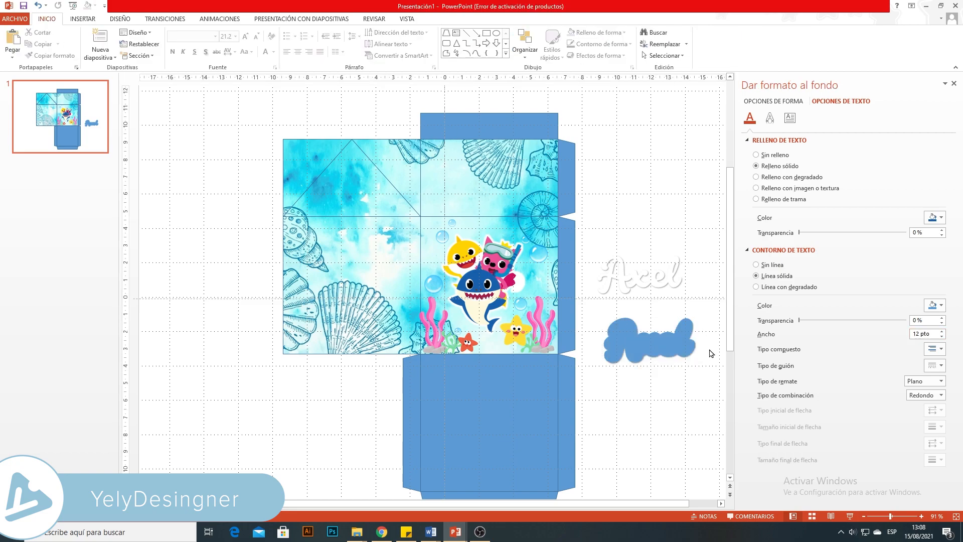
- Bring the white name to the front and position it over the blue outlined copy
{"action": "left_click", "coordinate": [659, 265]}
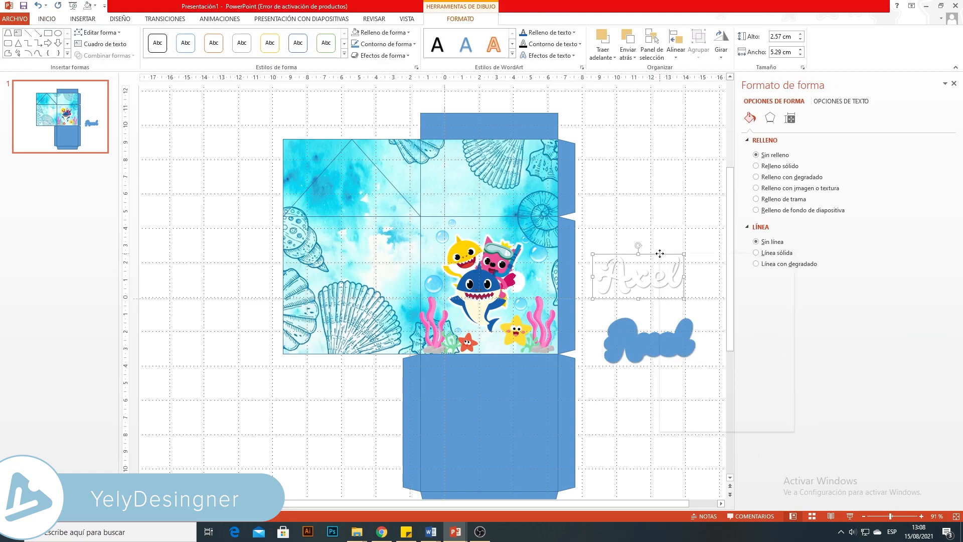
{"action": "right_click", "coordinate": [660, 254]}
{"action": "mouse_move", "coordinate": [727, 352]}
{"action": "left_click", "coordinate": [813, 351]}
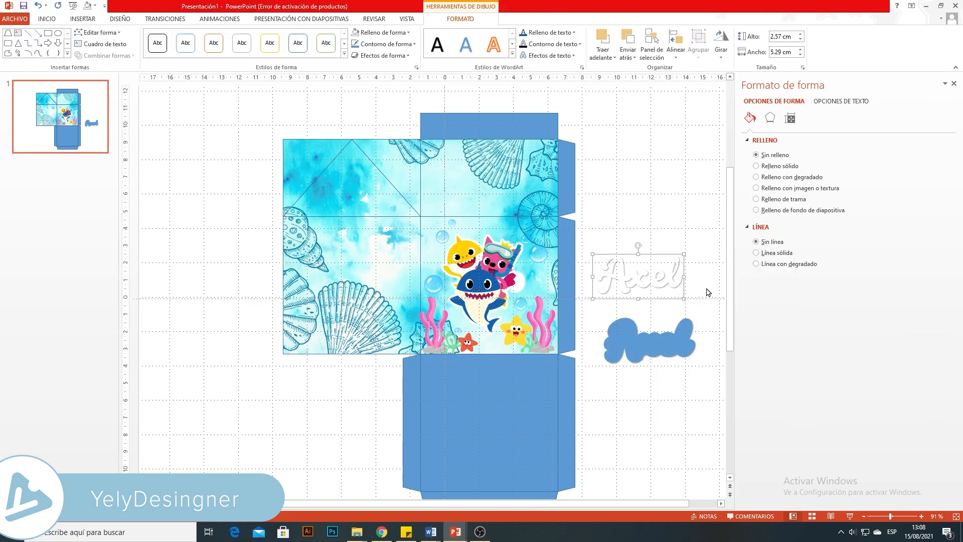
{"action": "left_click_drag", "start_coordinate": [661, 308], "coordinate": [671, 374]}
- Group the white and blue name layers and move the group onto the panel above the characters
{"action": "left_click_drag", "start_coordinate": [580, 287], "coordinate": [725, 410]}
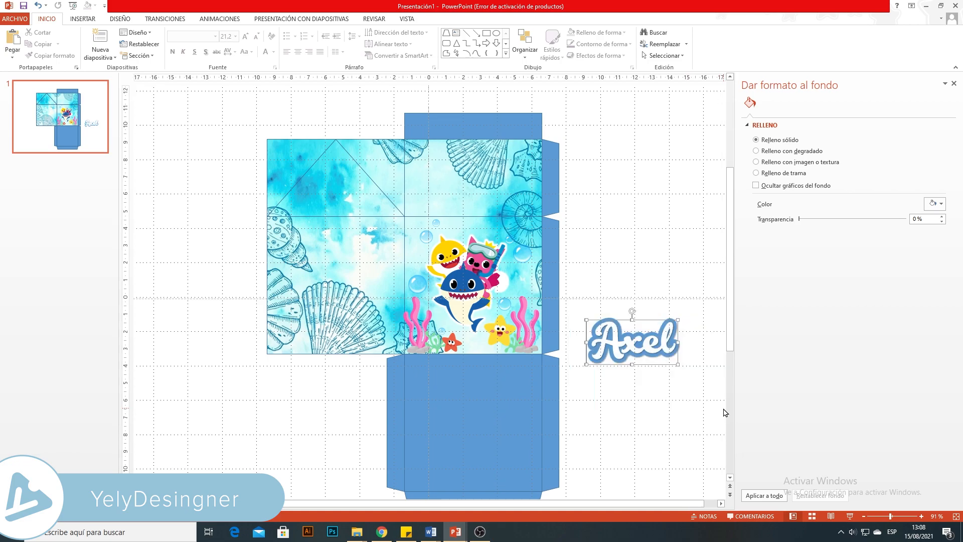
{"action": "right_click", "coordinate": [655, 320]}
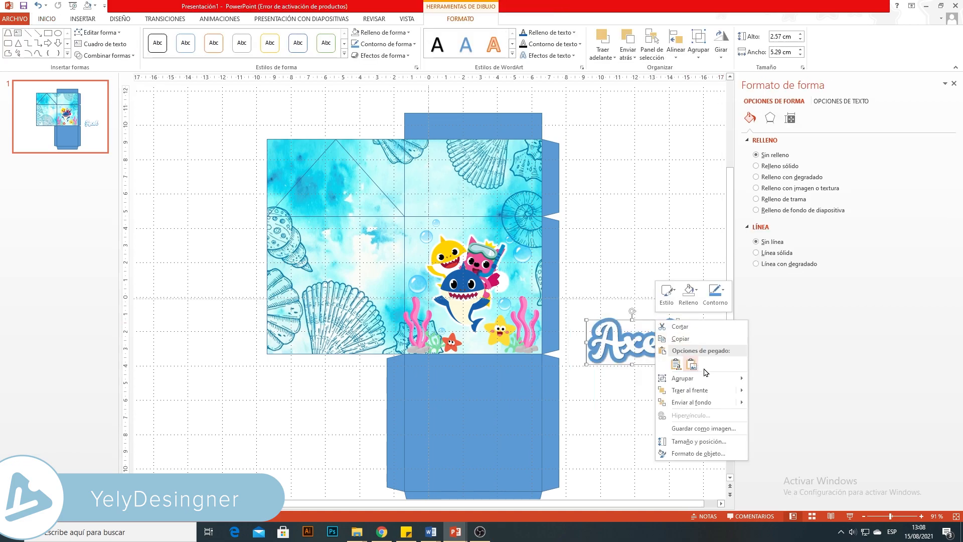
{"action": "mouse_move", "coordinate": [723, 381]}
{"action": "left_click", "coordinate": [763, 380]}
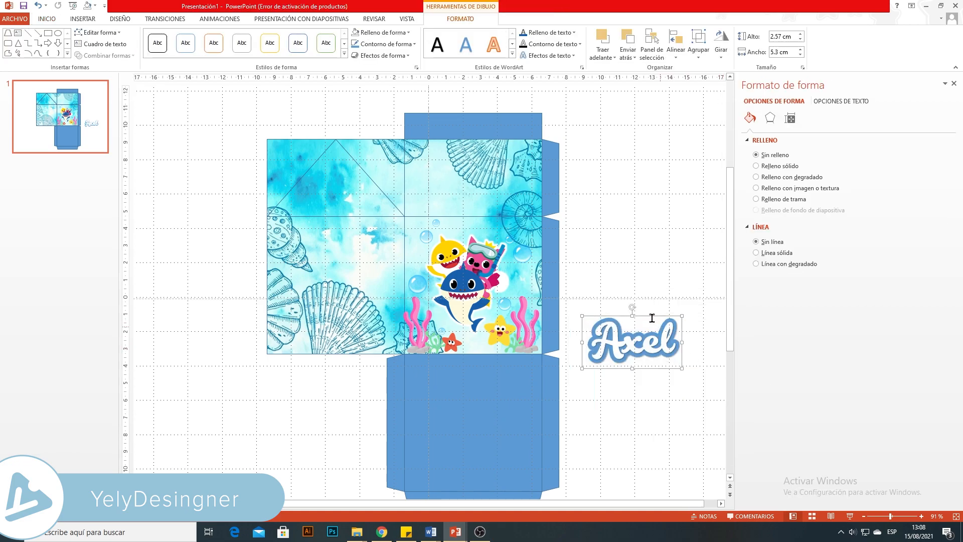
{"action": "left_click_drag", "start_coordinate": [649, 320], "coordinate": [485, 162]}
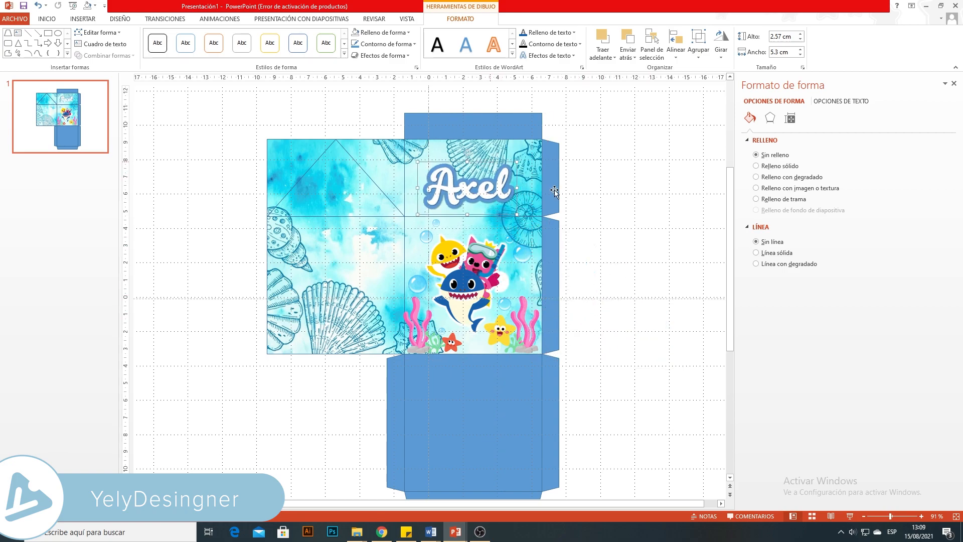
{"action": "left_click", "coordinate": [954, 85]}
{"action": "left_click", "coordinate": [765, 257]}
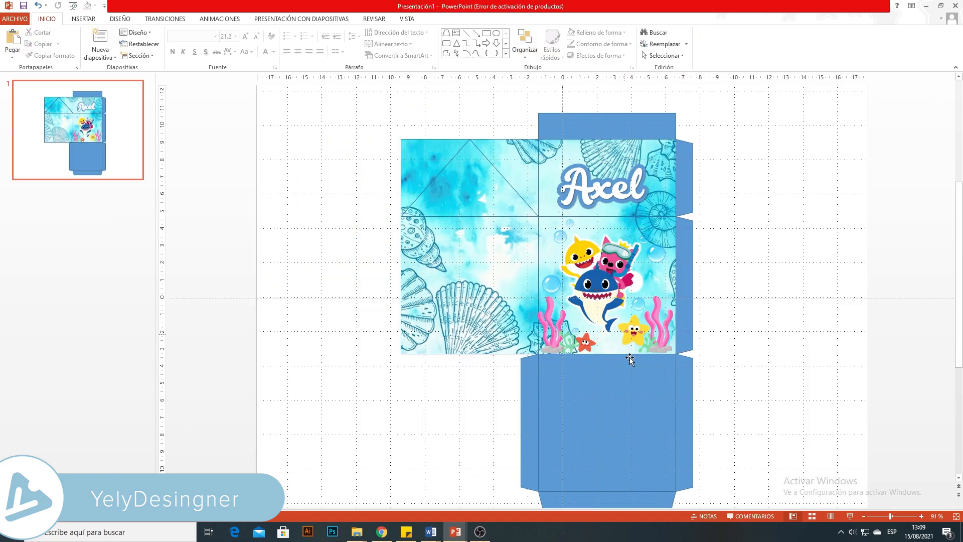
- Fill the square panel below the characters with the fondo-pastel-polvo underwater picture from the PROYECTO CAJA LONCHERA folder
{"action": "scroll", "coordinate": [634, 363], "scroll_direction": "down", "scroll_amount": 1}
{"action": "left_click", "coordinate": [601, 368]}
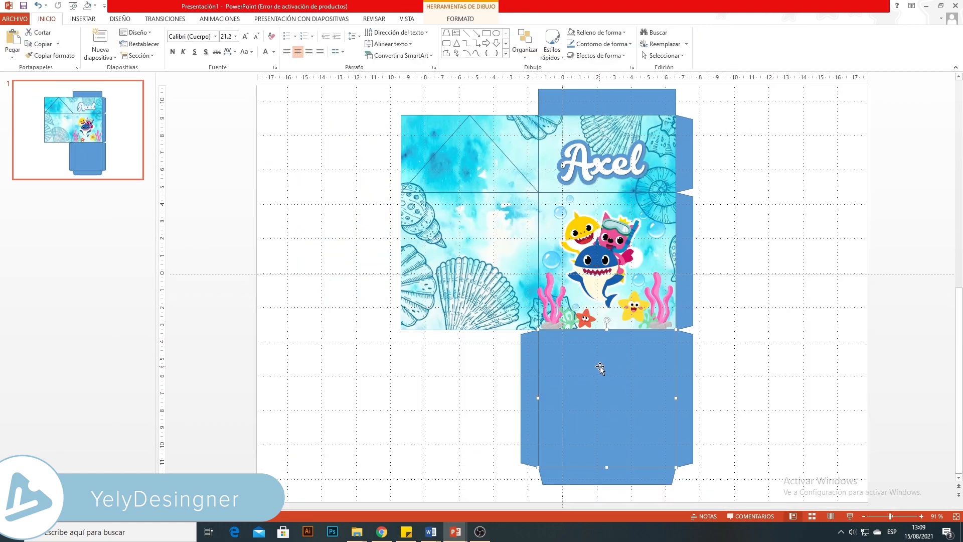
{"action": "left_click", "coordinate": [456, 19]}
{"action": "left_click", "coordinate": [382, 33]}
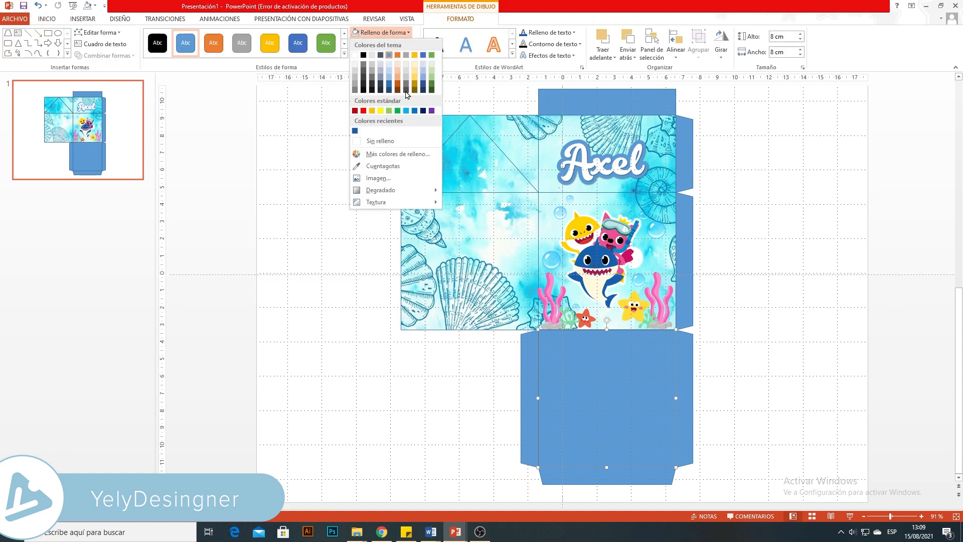
{"action": "left_click", "coordinate": [398, 179]}
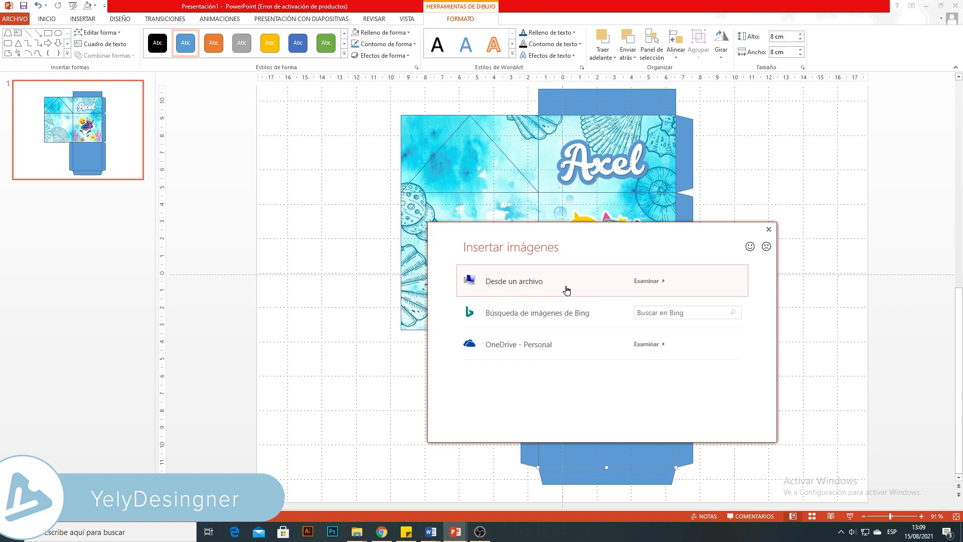
{"action": "left_click", "coordinate": [566, 290]}
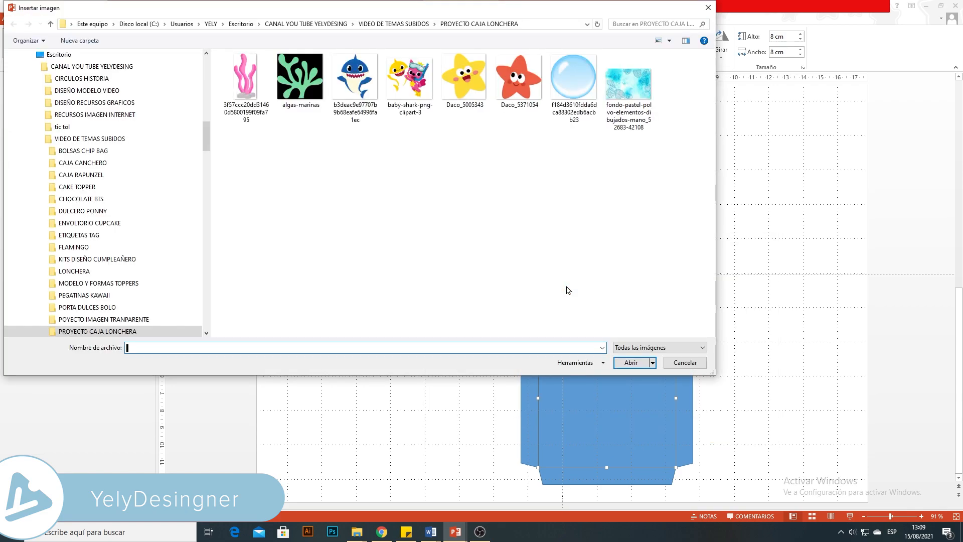
{"action": "left_click", "coordinate": [628, 86]}
{"action": "left_click", "coordinate": [632, 362]}
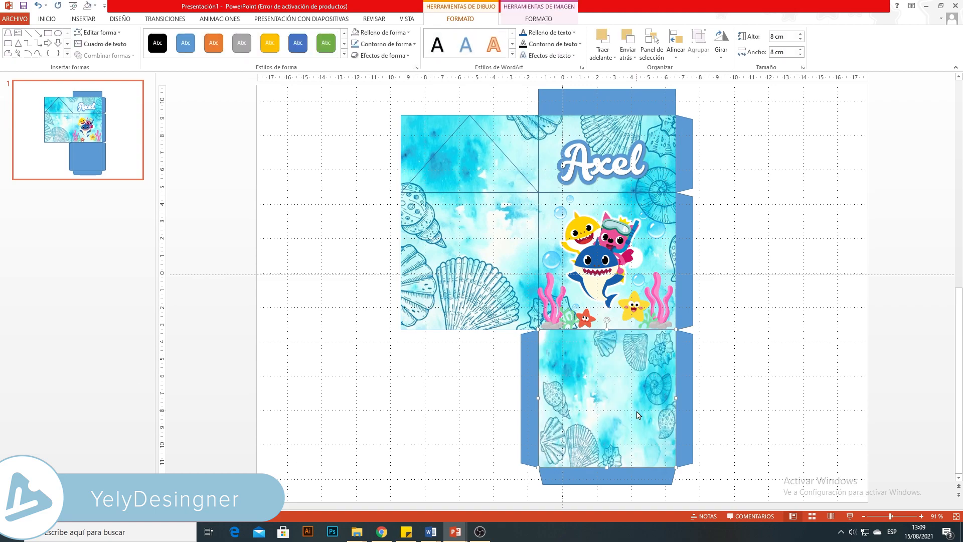
- Crop the lower square panel's picture fill by enlarging the picture and shifting it within the panel
{"action": "left_click", "coordinate": [539, 18]}
{"action": "left_click", "coordinate": [852, 42]}
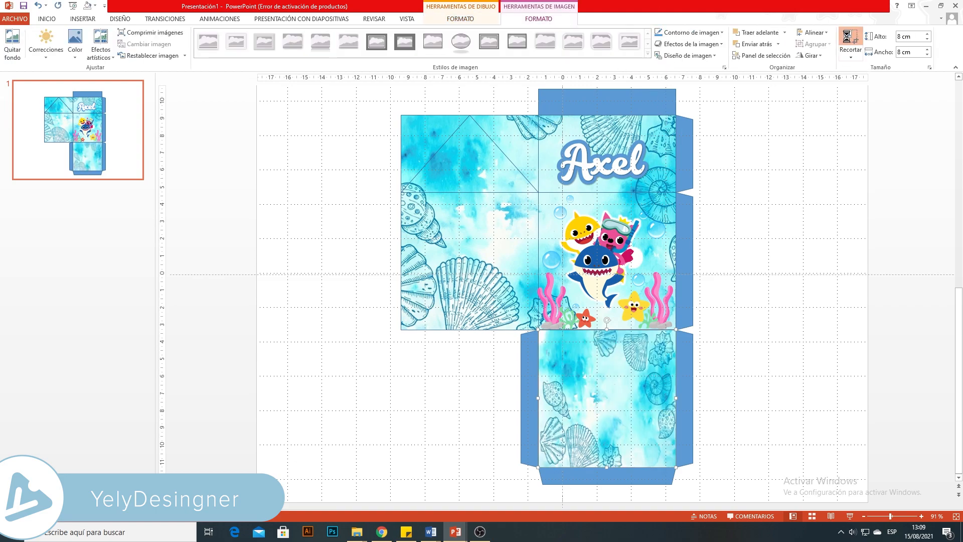
{"action": "left_click_drag", "start_coordinate": [540, 330], "coordinate": [437, 311]}
{"action": "left_click_drag", "start_coordinate": [576, 370], "coordinate": [632, 383]}
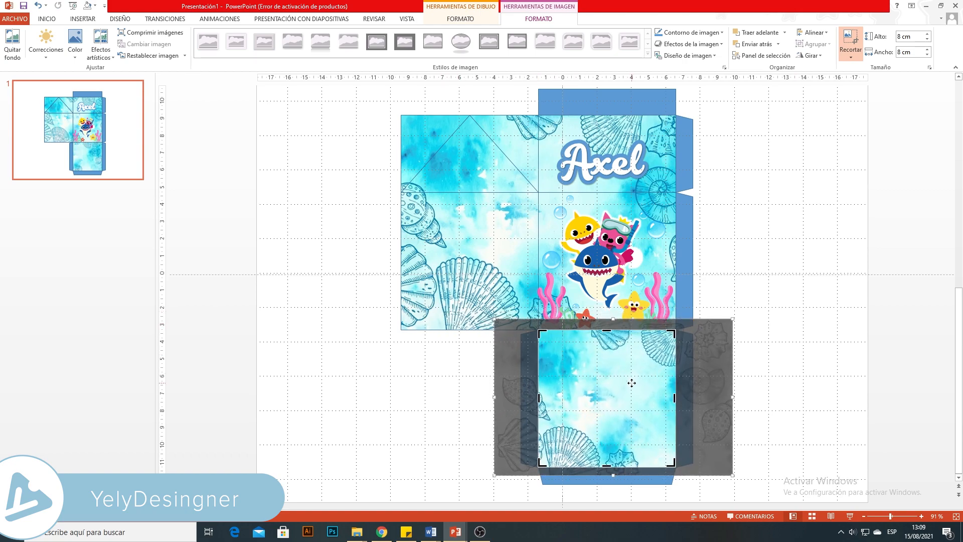
{"action": "left_click", "coordinate": [831, 439]}
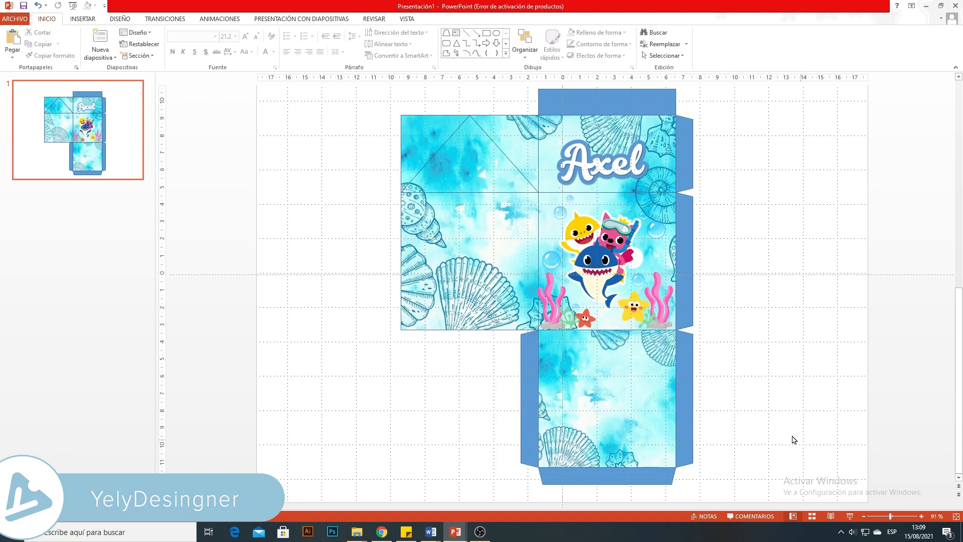
- Fill the top flap with the dark blue sampled from the blue shark
{"action": "left_click", "coordinate": [643, 107]}
{"action": "left_click", "coordinate": [456, 21]}
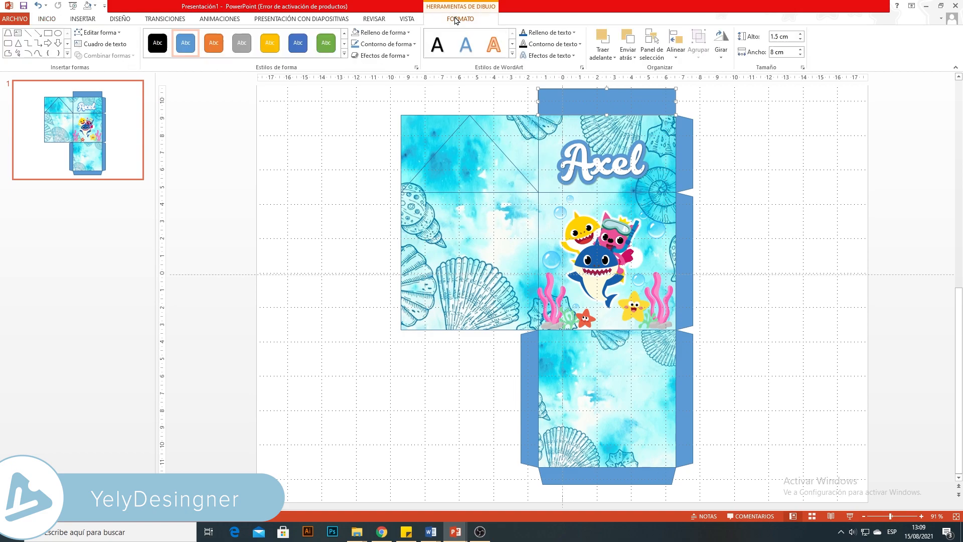
{"action": "left_click", "coordinate": [379, 33]}
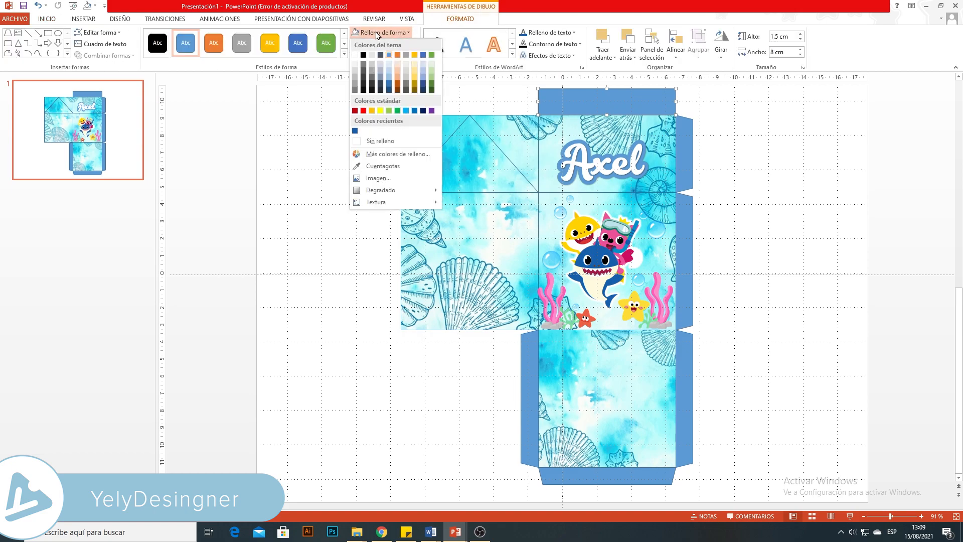
{"action": "left_click", "coordinate": [382, 166]}
{"action": "left_click", "coordinate": [599, 253]}
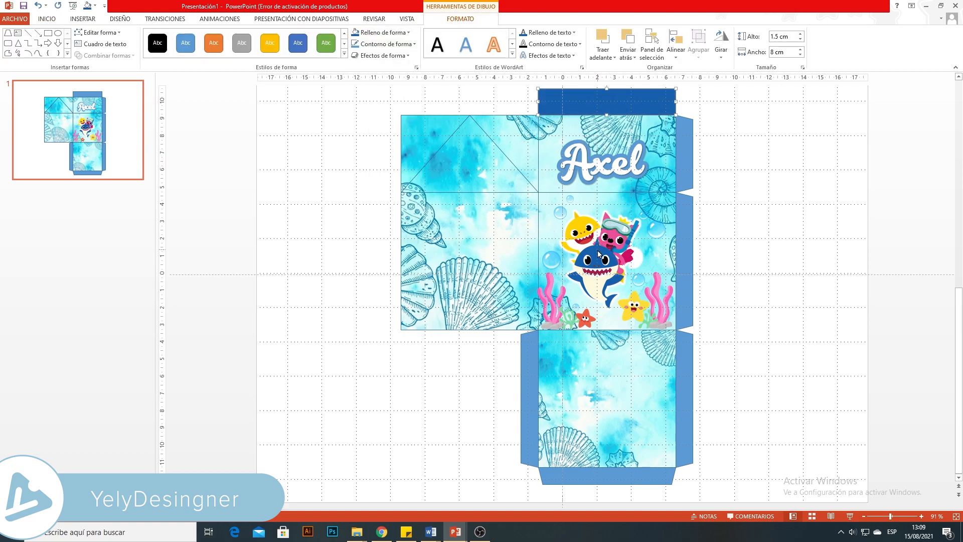
- Fill the three glue flaps along the template's right edge with the recently used dark blue
{"action": "left_click", "coordinate": [682, 162]}
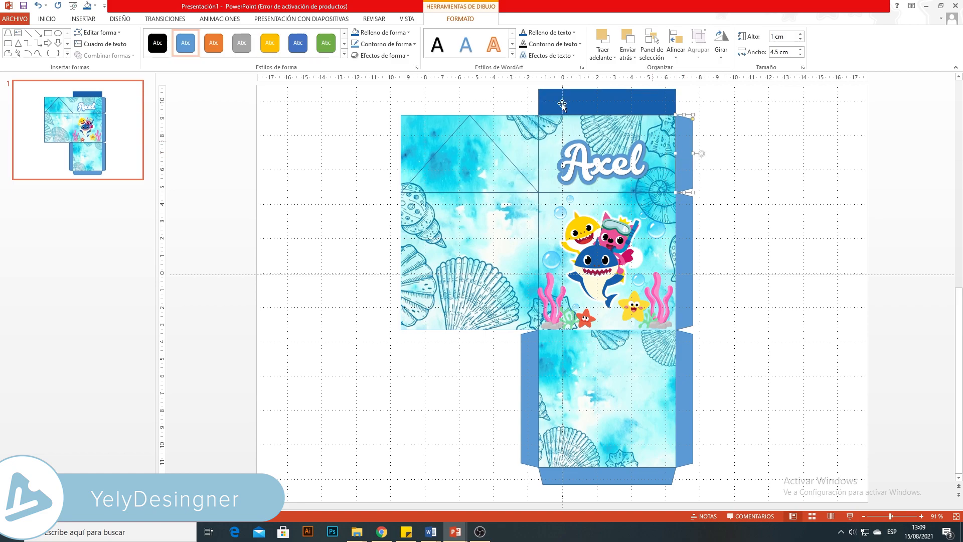
{"action": "left_click", "coordinate": [380, 33]}
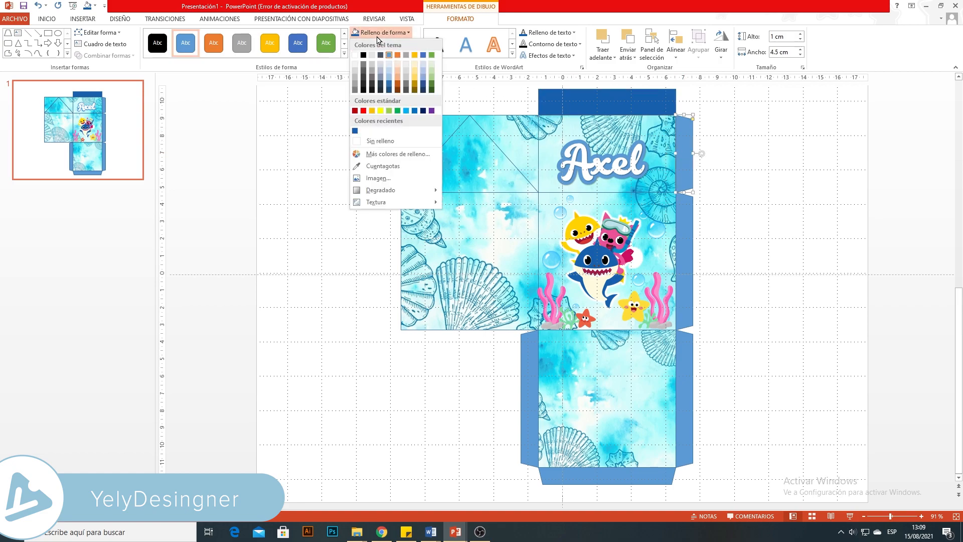
{"action": "left_click", "coordinate": [355, 131]}
{"action": "left_click", "coordinate": [691, 244]}
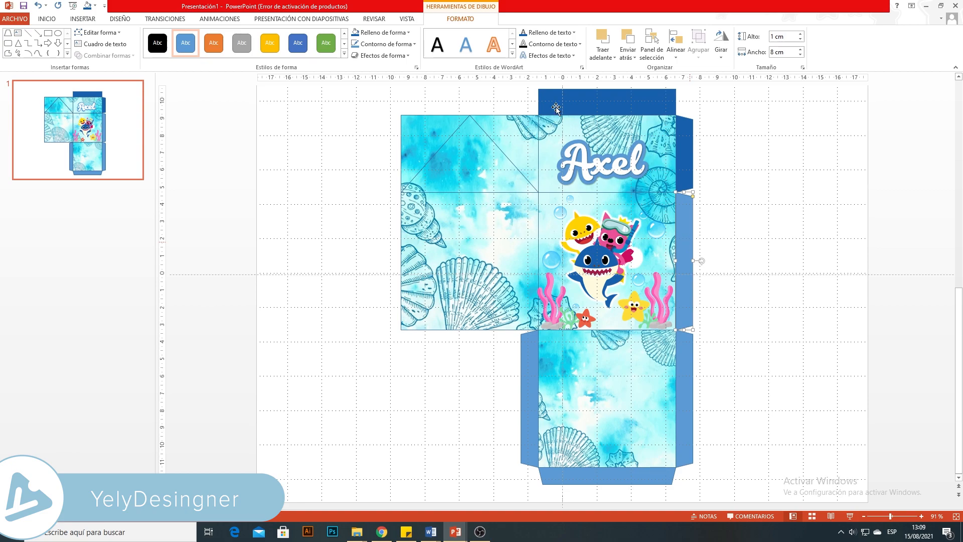
{"action": "left_click", "coordinate": [380, 34]}
{"action": "left_click", "coordinate": [356, 132]}
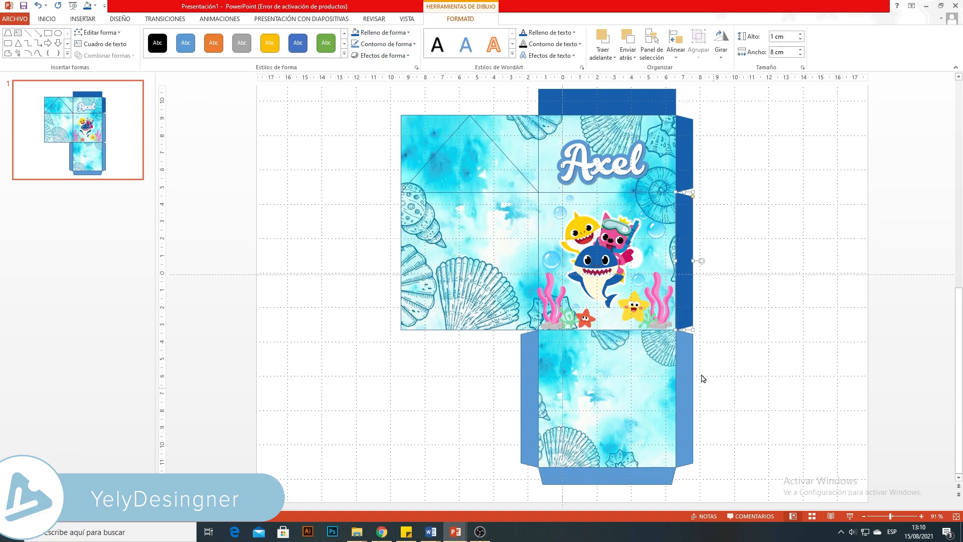
{"action": "left_click", "coordinate": [683, 361]}
{"action": "left_click", "coordinate": [380, 33]}
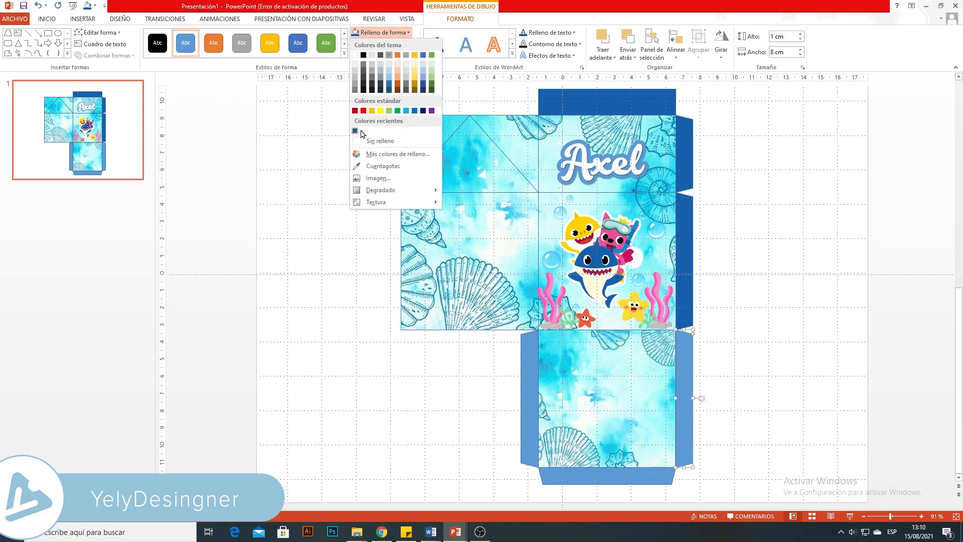
{"action": "left_click", "coordinate": [356, 133]}
- Fill the bottom flap and the flap on the lower square's left side with the recently used dark blue
{"action": "left_click", "coordinate": [664, 468]}
{"action": "left_click", "coordinate": [380, 33]}
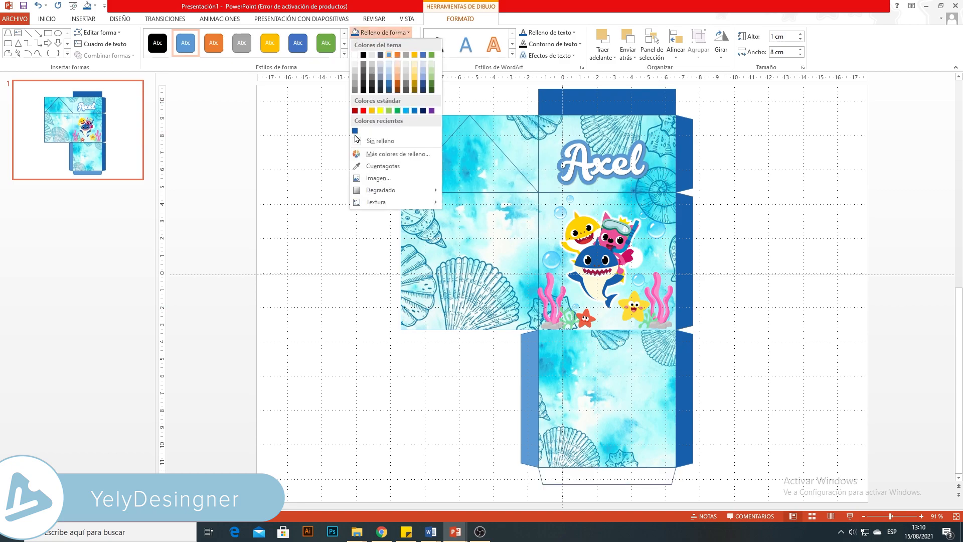
{"action": "left_click", "coordinate": [355, 132]}
{"action": "left_click", "coordinate": [529, 399]}
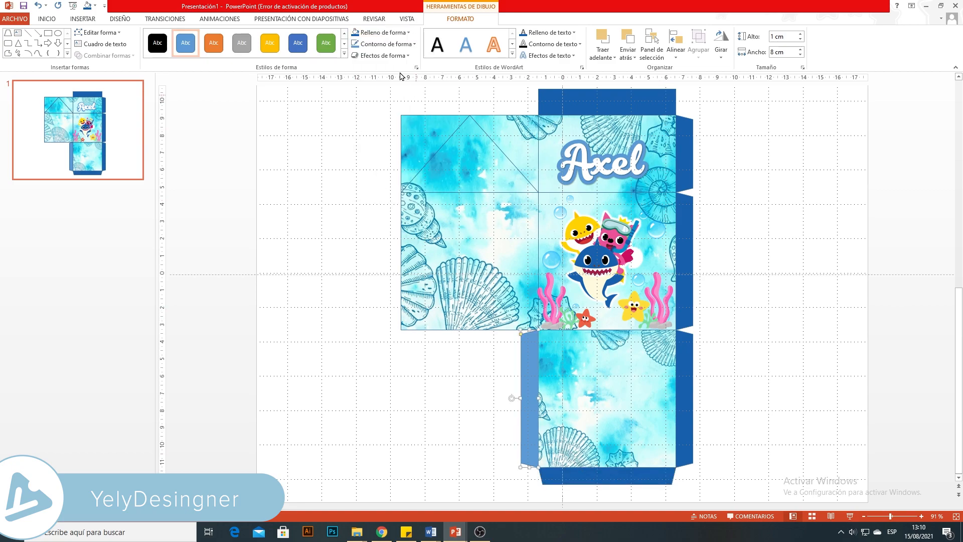
{"action": "left_click", "coordinate": [383, 33]}
{"action": "left_click", "coordinate": [355, 132]}
{"action": "left_click", "coordinate": [506, 372]}
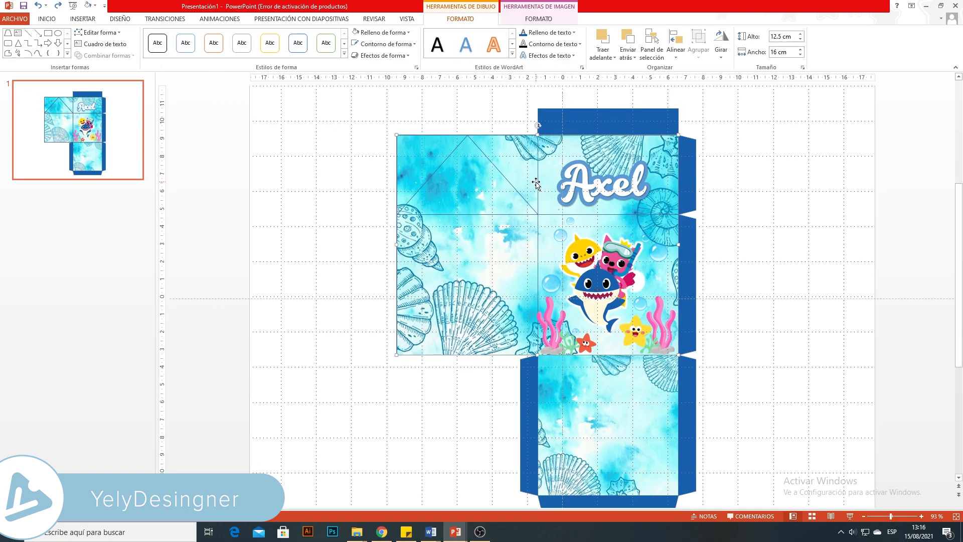
- Give the large 12.5 × 16 cm background panel a white ¼ pt outline
{"action": "left_click", "coordinate": [382, 44]}
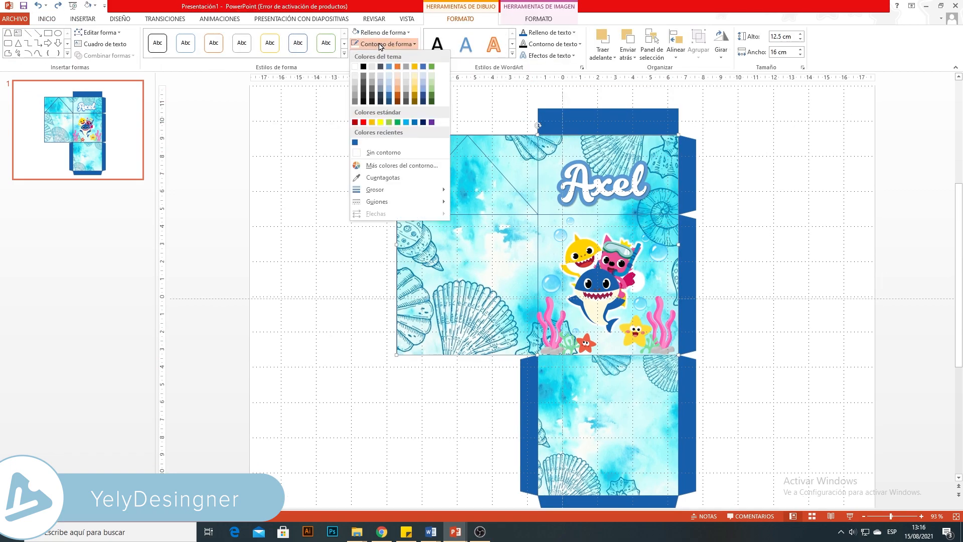
{"action": "left_click", "coordinate": [363, 67]}
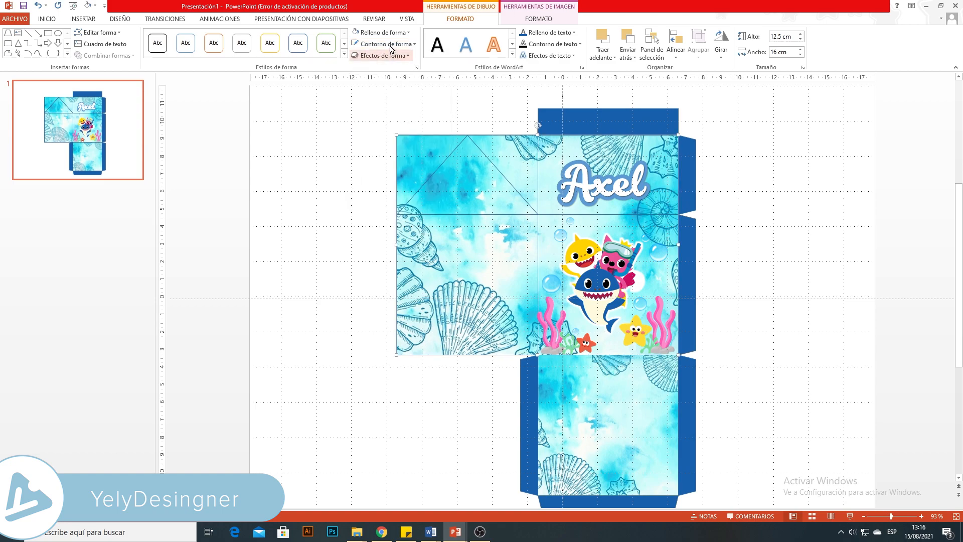
{"action": "left_click", "coordinate": [391, 45]}
{"action": "mouse_move", "coordinate": [433, 194]}
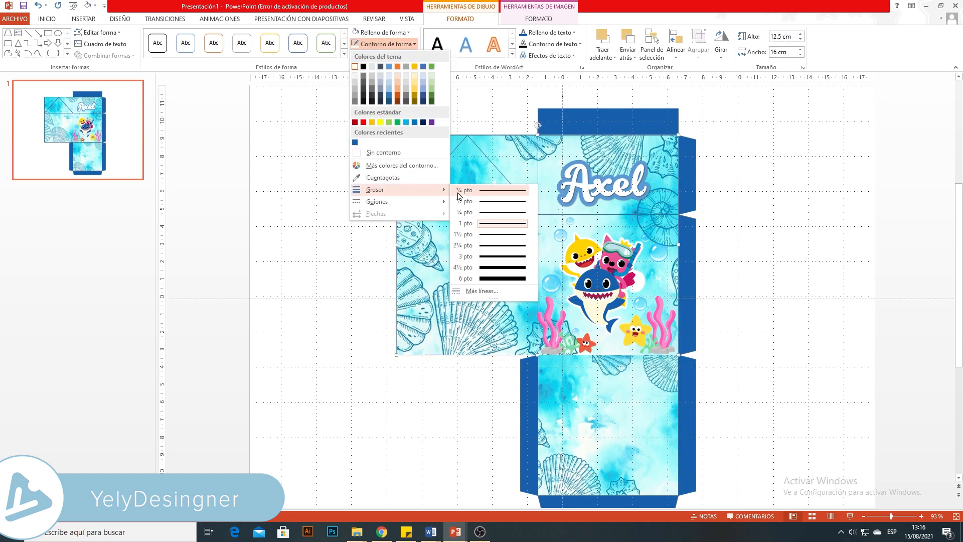
{"action": "left_click", "coordinate": [464, 192]}
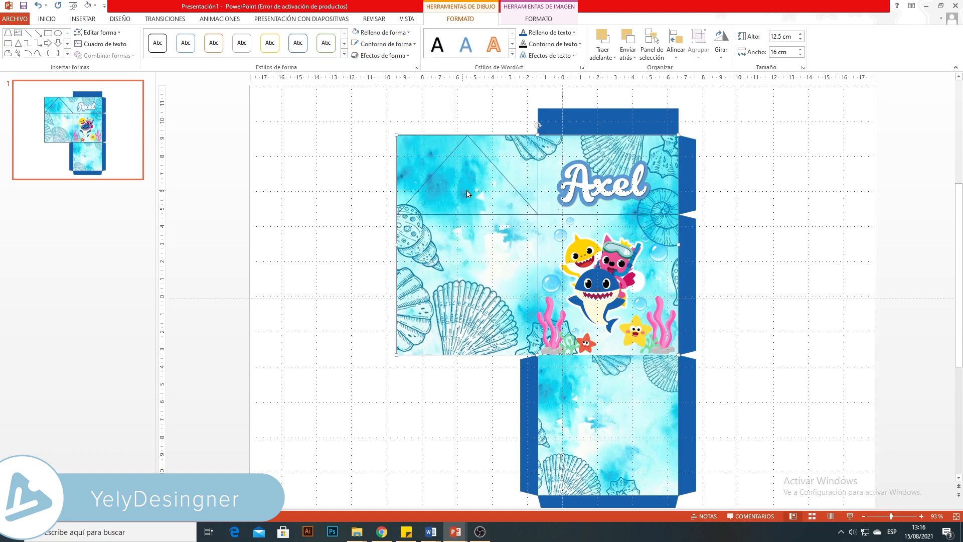
- Give the triangle in the template's upper left a white ¼ pt outline
{"action": "left_click", "coordinate": [494, 166]}
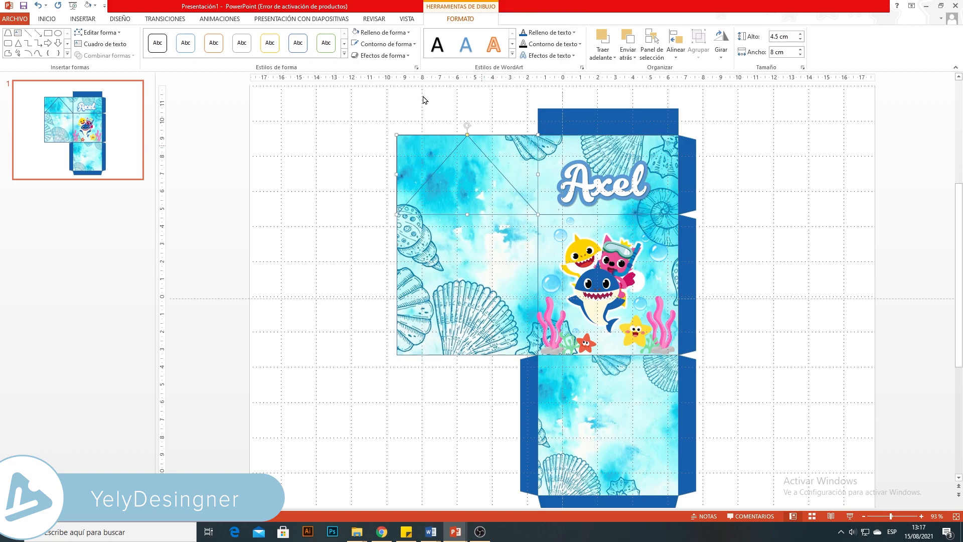
{"action": "left_click", "coordinate": [386, 45]}
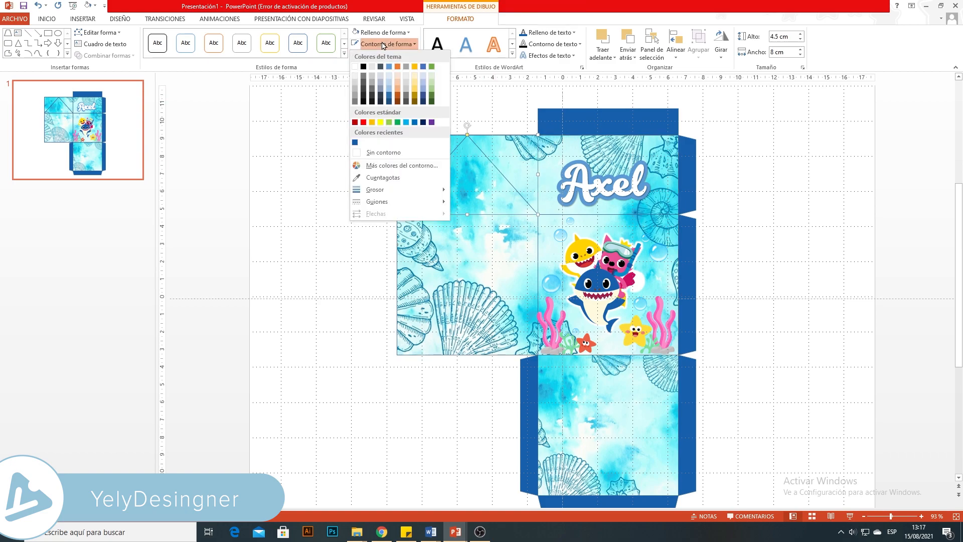
{"action": "left_click", "coordinate": [355, 66]}
{"action": "left_click", "coordinate": [386, 44]}
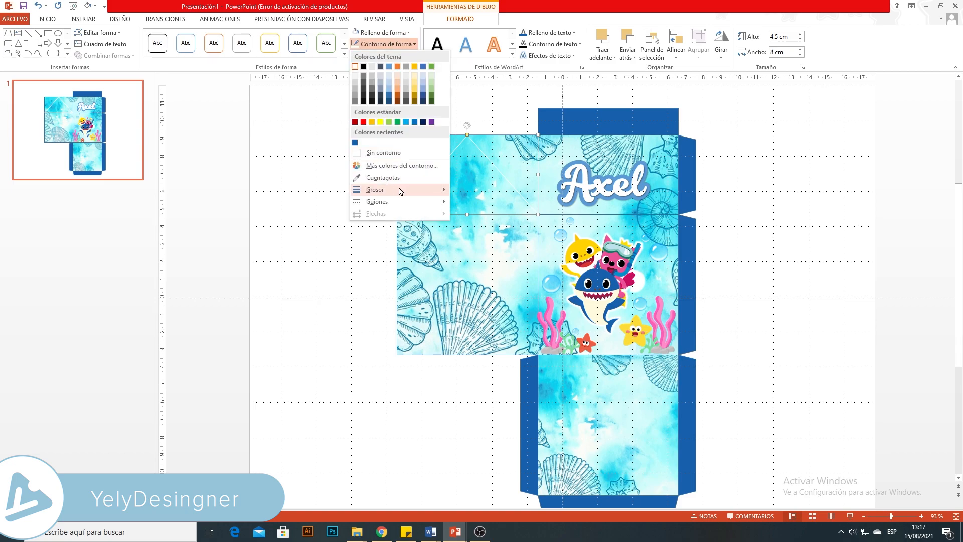
{"action": "mouse_move", "coordinate": [400, 190]}
{"action": "left_click", "coordinate": [483, 191]}
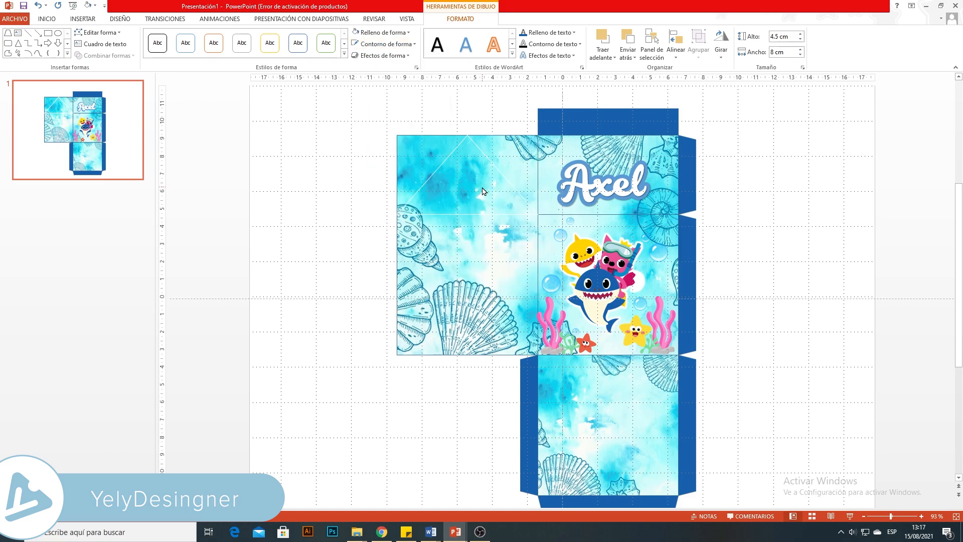
- Give the 4.5 × 8 cm rectangle behind the name a white ¼ pt outline
{"action": "left_click", "coordinate": [559, 214]}
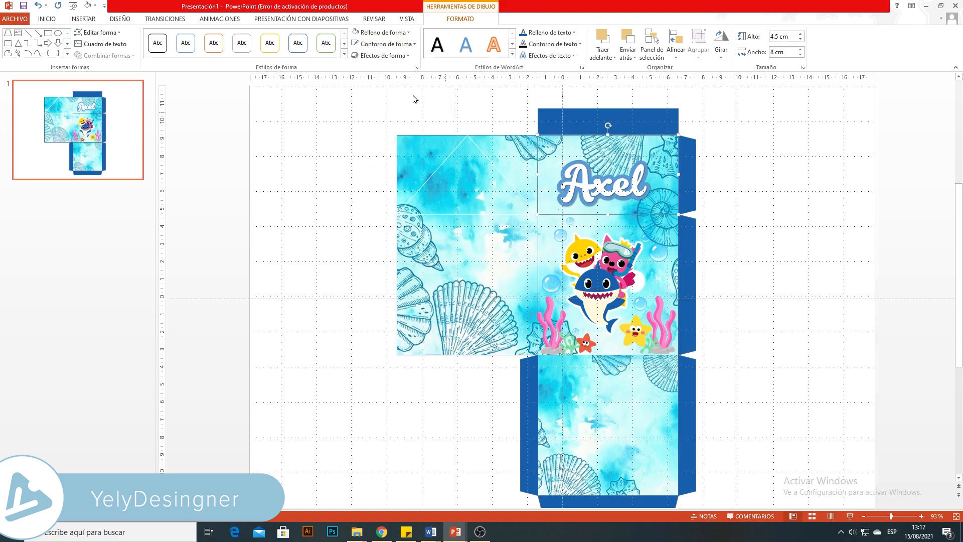
{"action": "left_click", "coordinate": [378, 45]}
{"action": "left_click", "coordinate": [363, 65]}
{"action": "left_click", "coordinate": [384, 44]}
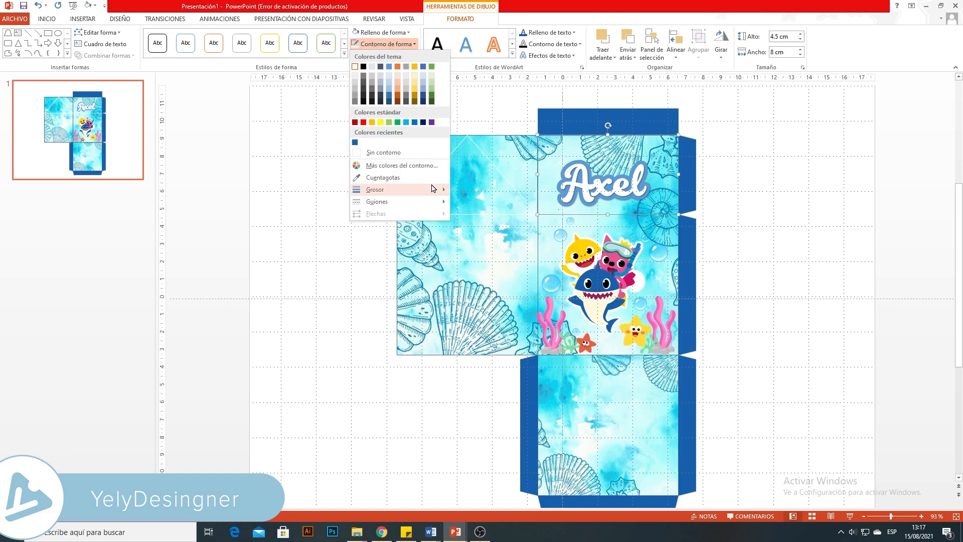
{"action": "mouse_move", "coordinate": [434, 189]}
{"action": "left_click", "coordinate": [466, 194]}
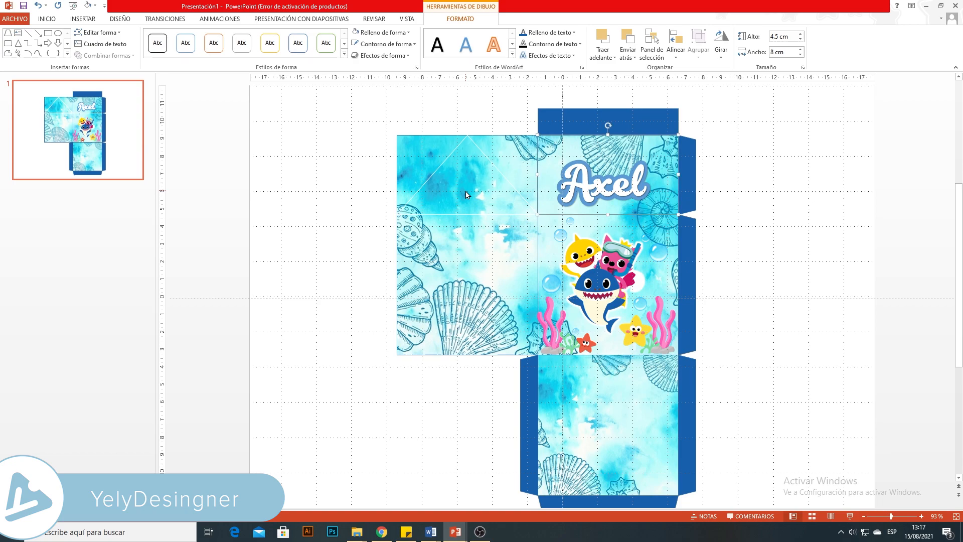
- Give the tall 12.5 × 8 cm rectangle on the template's left half a white ¼ pt outline
{"action": "left_click", "coordinate": [538, 269]}
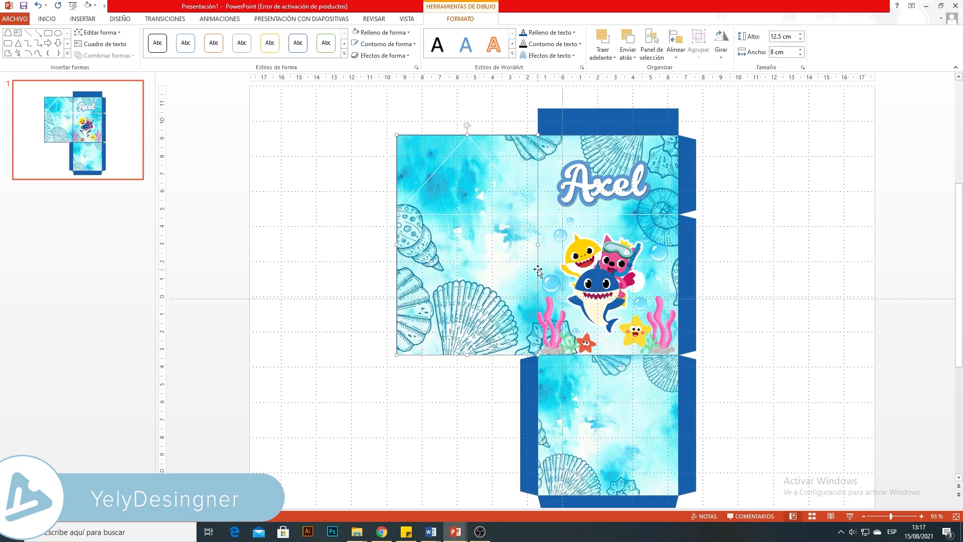
{"action": "left_click", "coordinate": [384, 44]}
{"action": "left_click", "coordinate": [355, 68]}
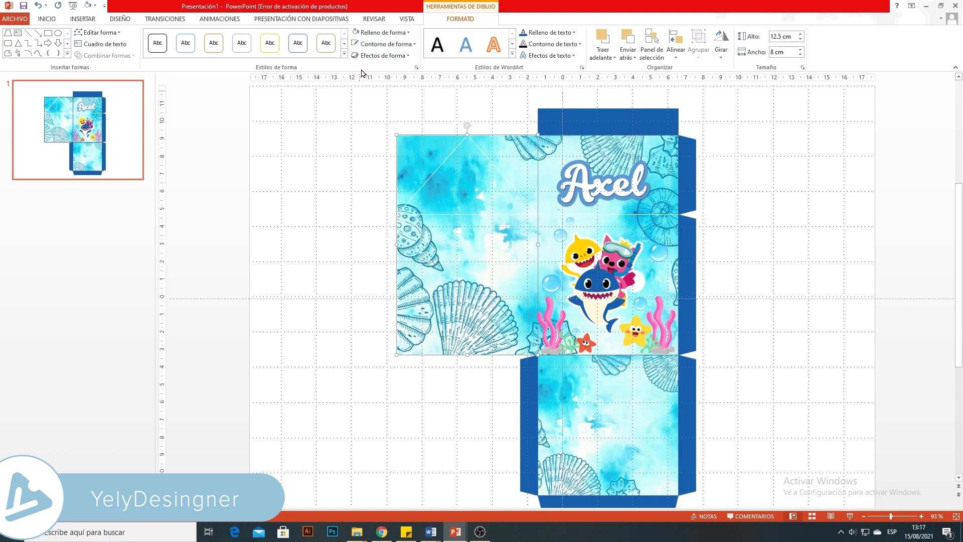
{"action": "left_click", "coordinate": [368, 43]}
{"action": "mouse_move", "coordinate": [419, 191]}
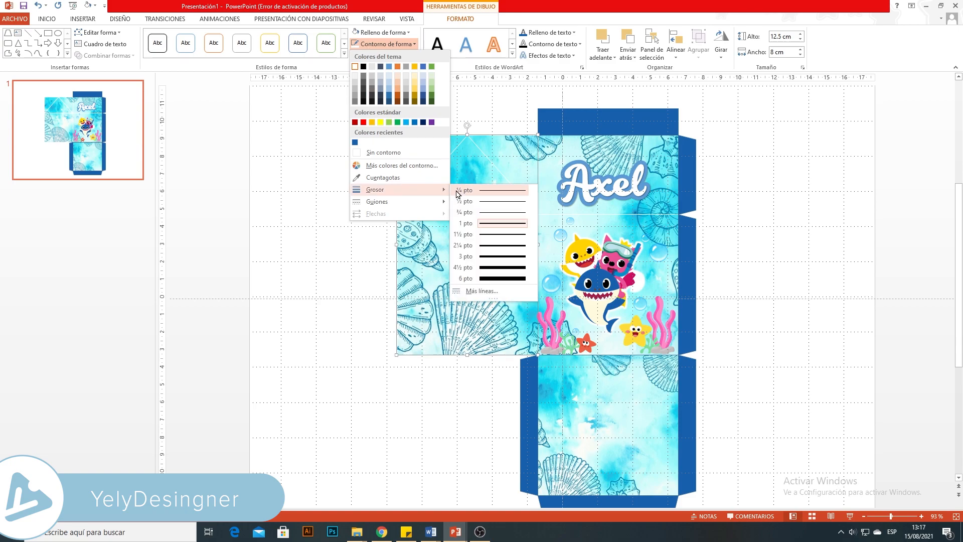
{"action": "left_click", "coordinate": [463, 191]}
{"action": "left_click", "coordinate": [755, 320]}
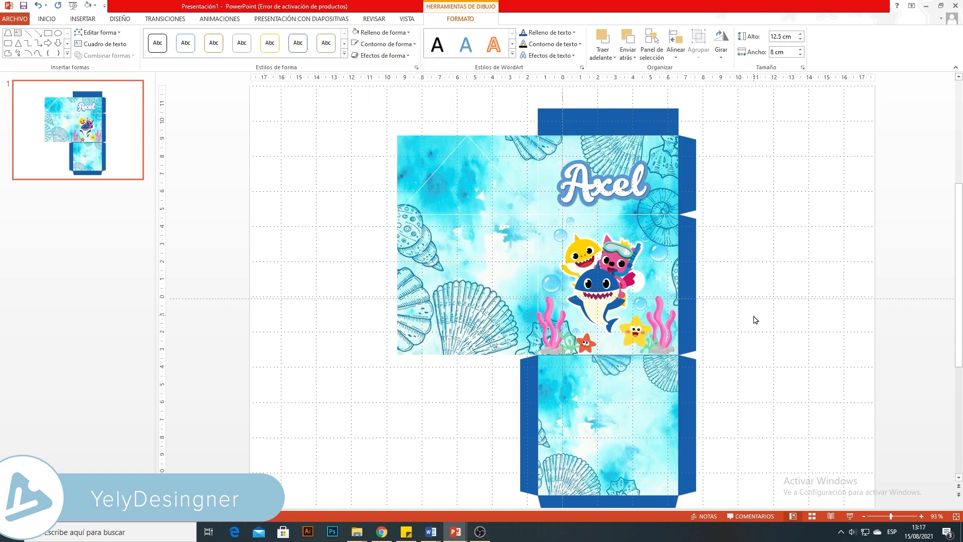
- Give the 8 × 8 cm panel below the front of the template a white ¼ pt outline
{"action": "left_click", "coordinate": [679, 446]}
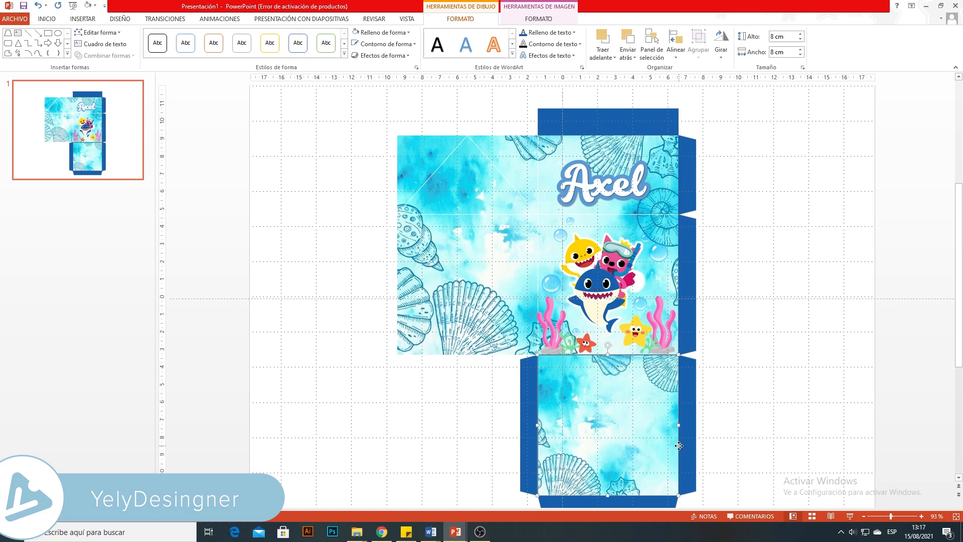
{"action": "left_click", "coordinate": [383, 44]}
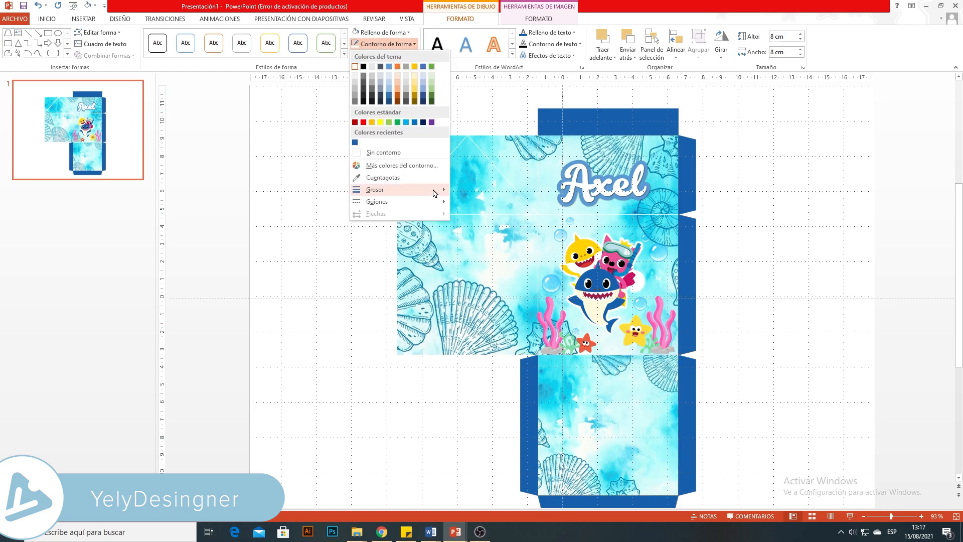
{"action": "left_click", "coordinate": [460, 192]}
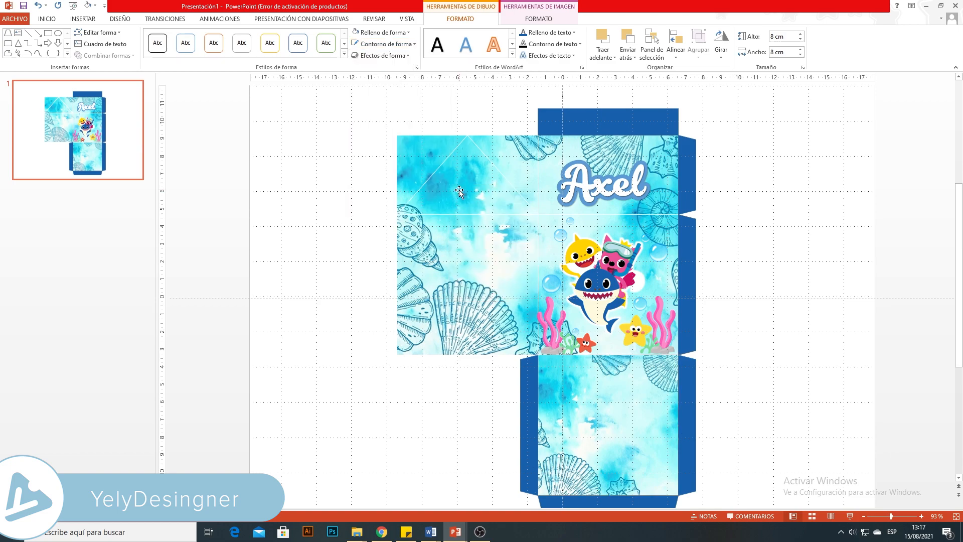
{"action": "left_click", "coordinate": [809, 385]}
- Duplicate the decorated upper section with its top flap and place the copy flush against the original's left edge
{"action": "left_click_drag", "start_coordinate": [890, 521], "coordinate": [886, 519]}
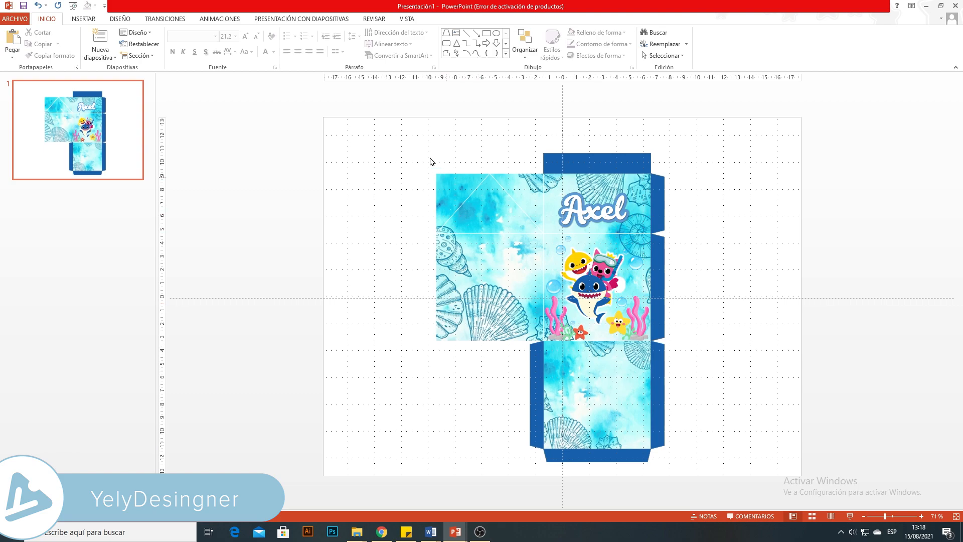
{"action": "mouse_move", "coordinate": [400, 142]}
{"action": "left_mouse_down"}
{"action": "mouse_move", "coordinate": [628, 337]}
{"action": "mouse_move", "coordinate": [657, 346]}
{"action": "left_mouse_up"}
{"action": "key", "text": "ctrl+c"}
{"action": "left_click", "coordinate": [387, 237]}
{"action": "key", "text": "ctrl+v"}
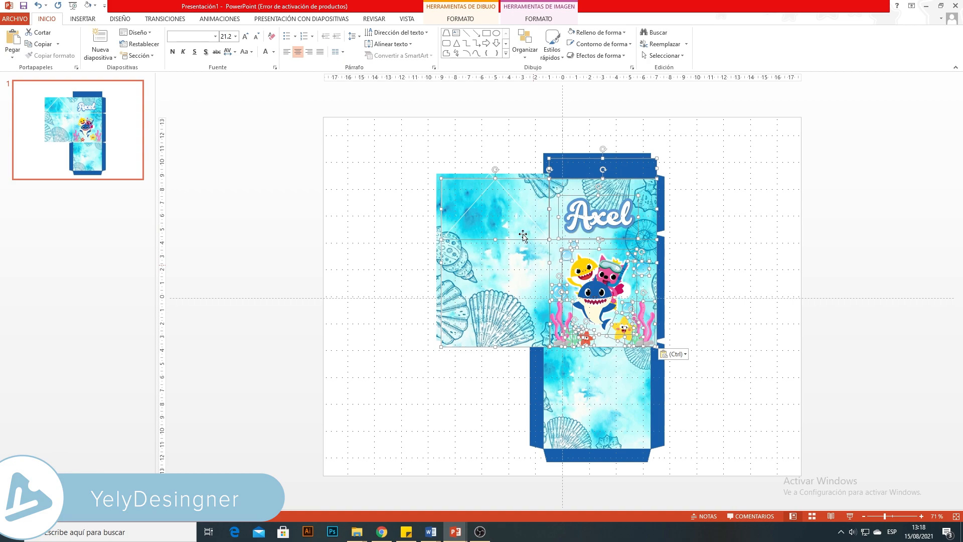
{"action": "left_click_drag", "start_coordinate": [527, 234], "coordinate": [310, 229]}
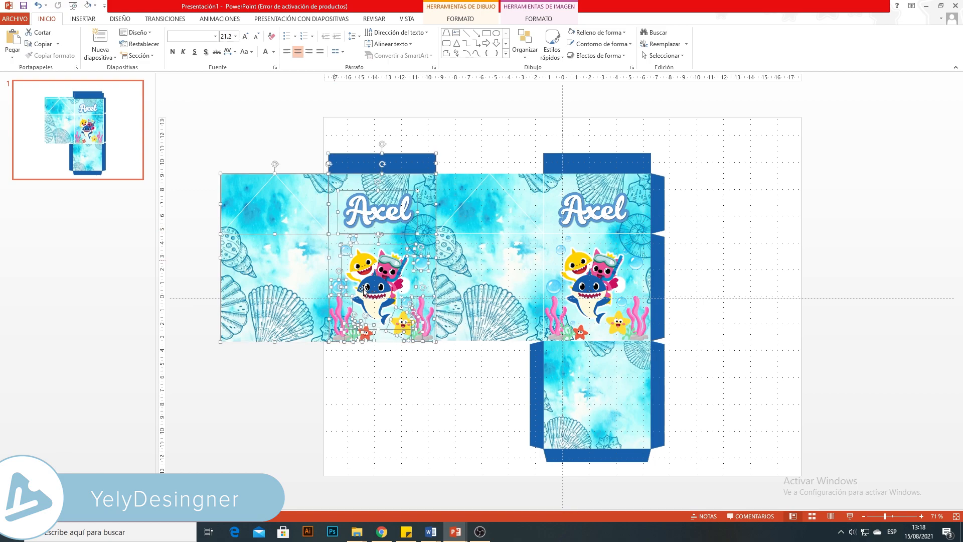
{"action": "left_click", "coordinate": [453, 373]}
- Move the entire box template to the right so that all its panels fit within the slide
{"action": "scroll", "coordinate": [305, 188], "scroll_direction": "up", "scroll_amount": 1}
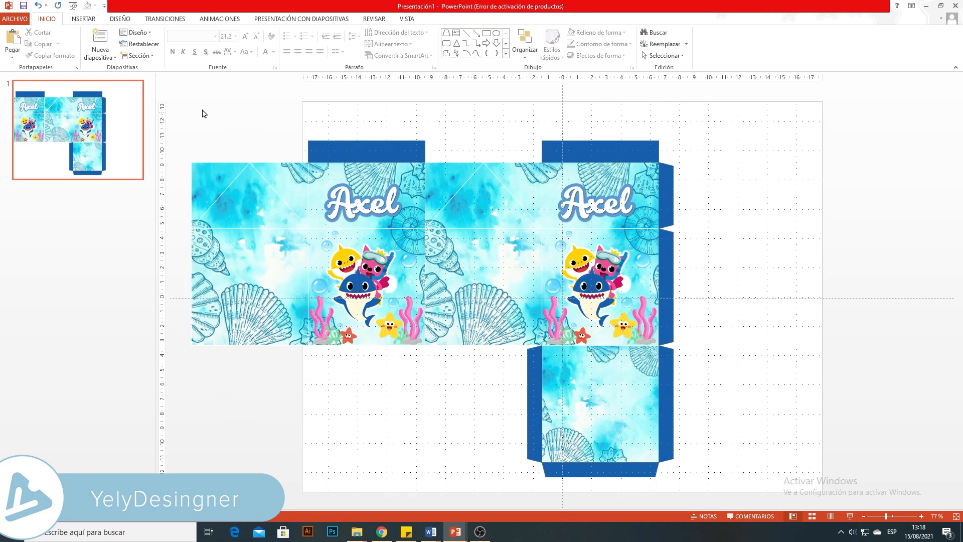
{"action": "mouse_move", "coordinate": [174, 114]}
{"action": "left_mouse_down"}
{"action": "mouse_move", "coordinate": [684, 486]}
{"action": "mouse_move", "coordinate": [793, 517]}
{"action": "left_mouse_up"}
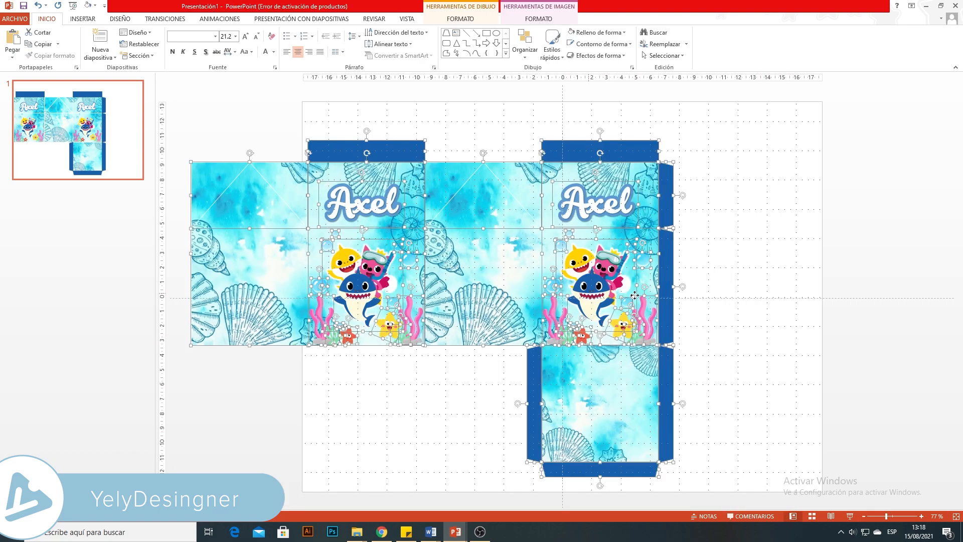
{"action": "left_click_drag", "start_coordinate": [674, 299], "coordinate": [719, 299]}
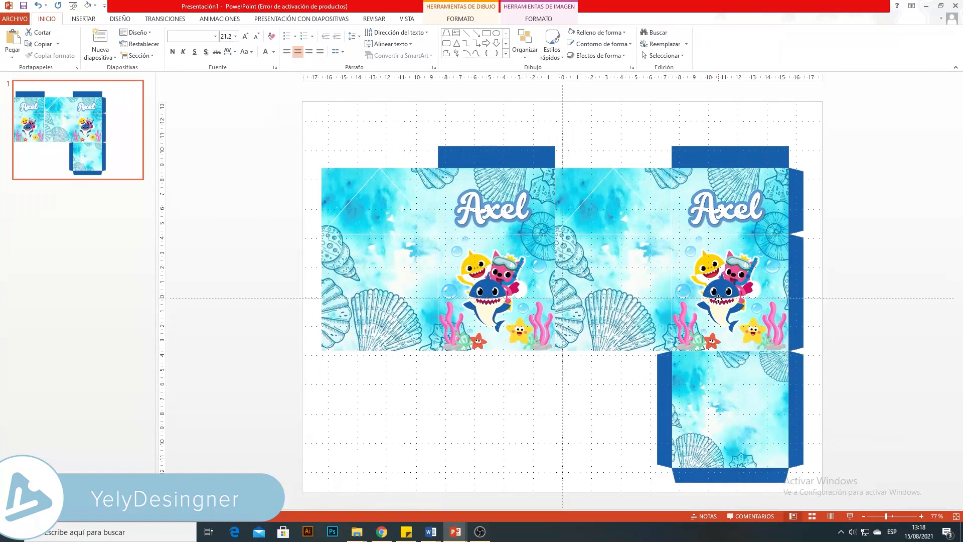
{"action": "left_click", "coordinate": [854, 393]}
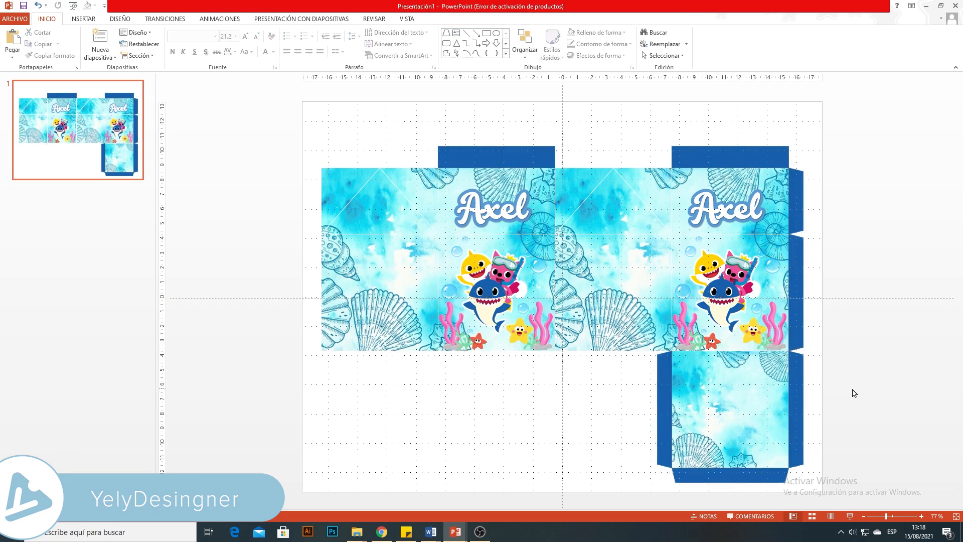
- Give the 1.5 × 8 cm blue top flap of the copied left section a white ¼ pt outline
{"action": "left_click", "coordinate": [498, 156]}
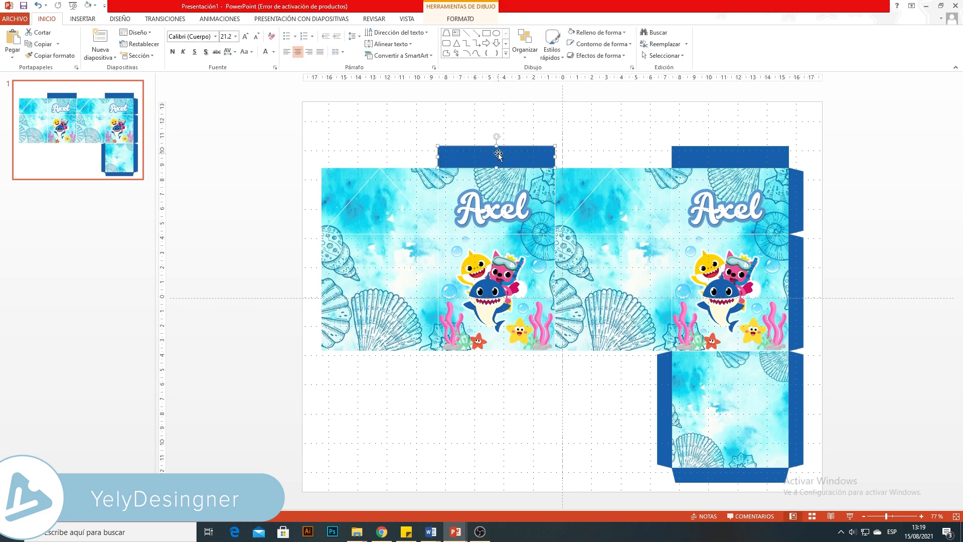
{"action": "left_click", "coordinate": [452, 19]}
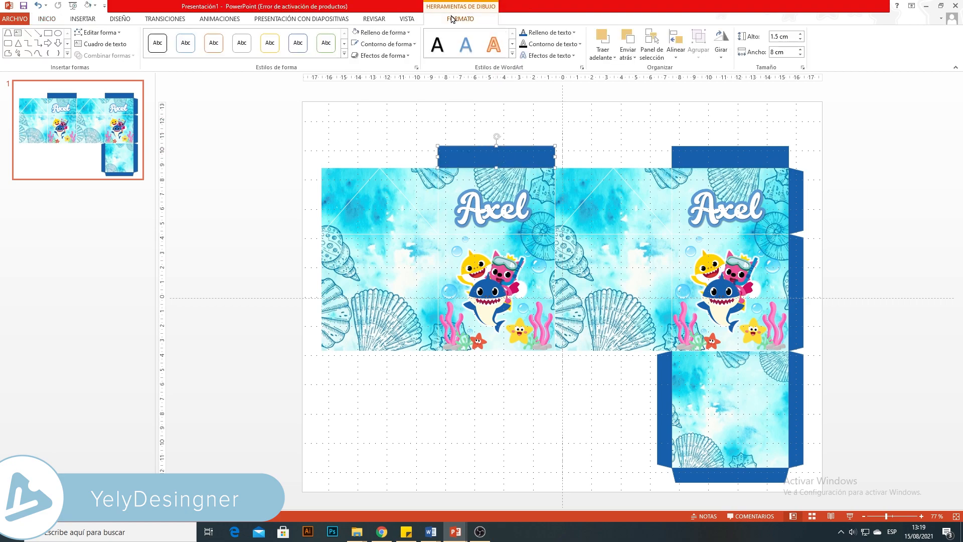
{"action": "left_click", "coordinate": [380, 45]}
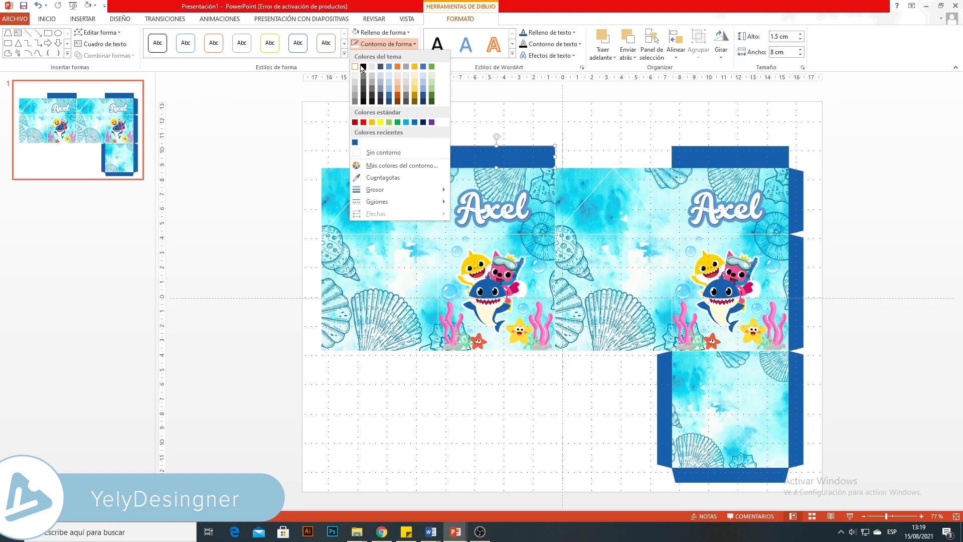
{"action": "left_click", "coordinate": [363, 68]}
{"action": "left_click", "coordinate": [383, 45]}
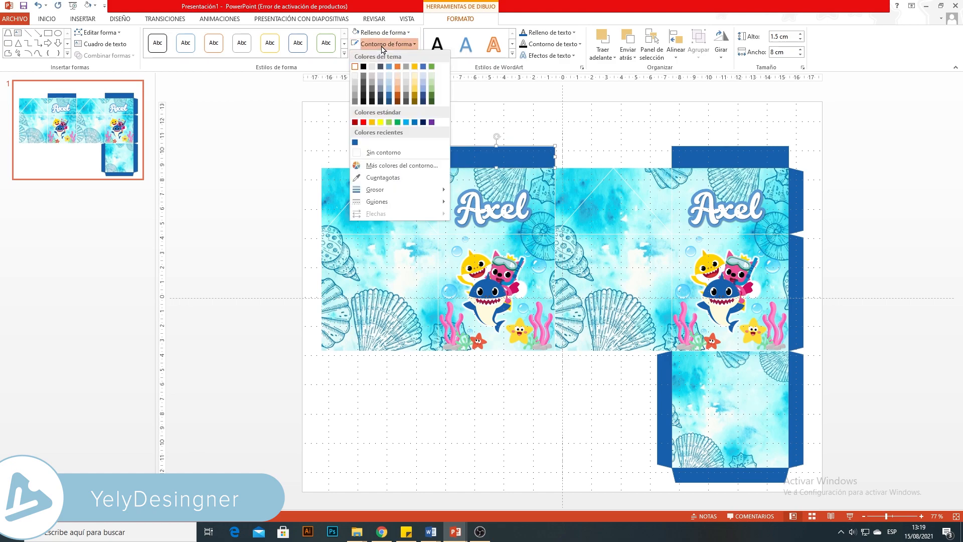
{"action": "mouse_move", "coordinate": [442, 191]}
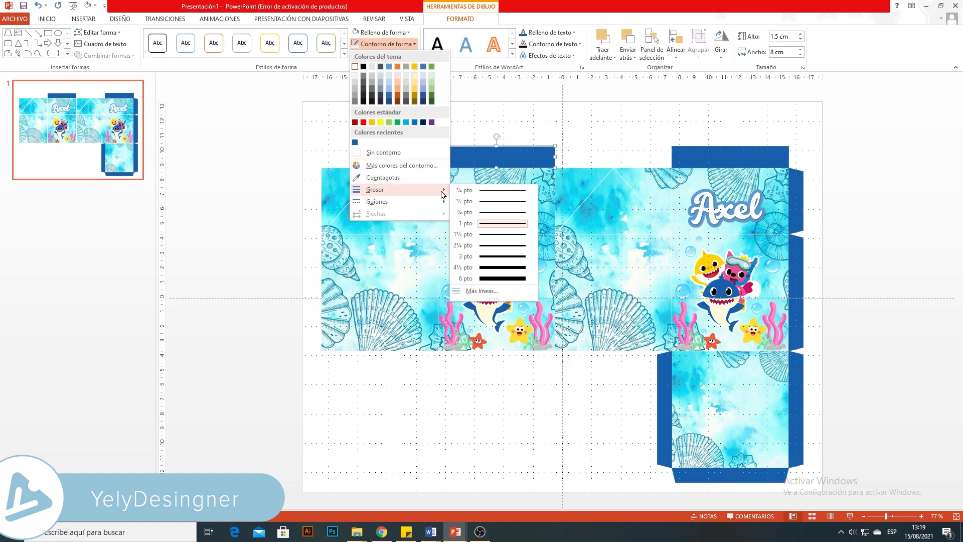
{"action": "left_click", "coordinate": [575, 178]}
{"action": "left_click", "coordinate": [628, 151]}
- Give the 1.5 × 8 cm blue top flap of the right section a white ¼ pt outline
{"action": "left_click", "coordinate": [691, 155]}
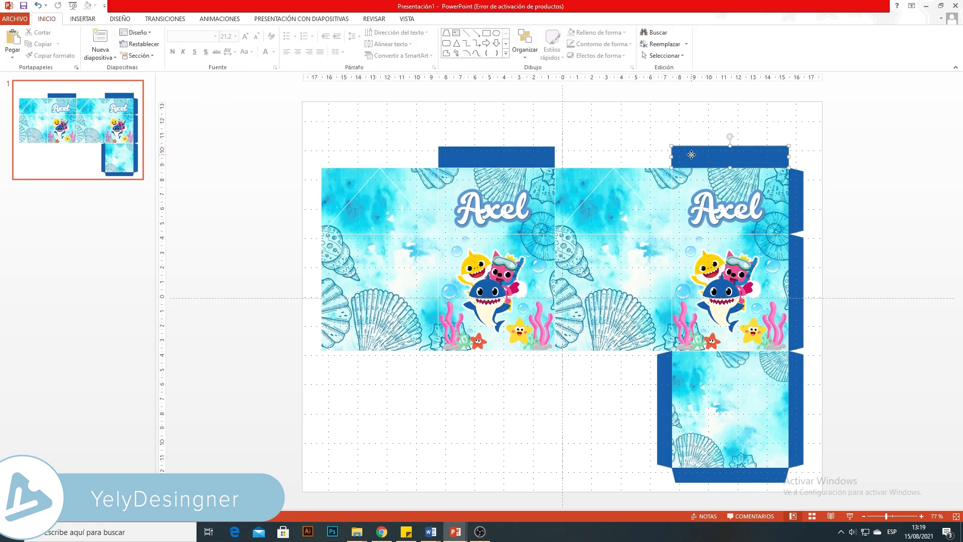
{"action": "left_click", "coordinate": [461, 19]}
{"action": "left_click", "coordinate": [384, 44]}
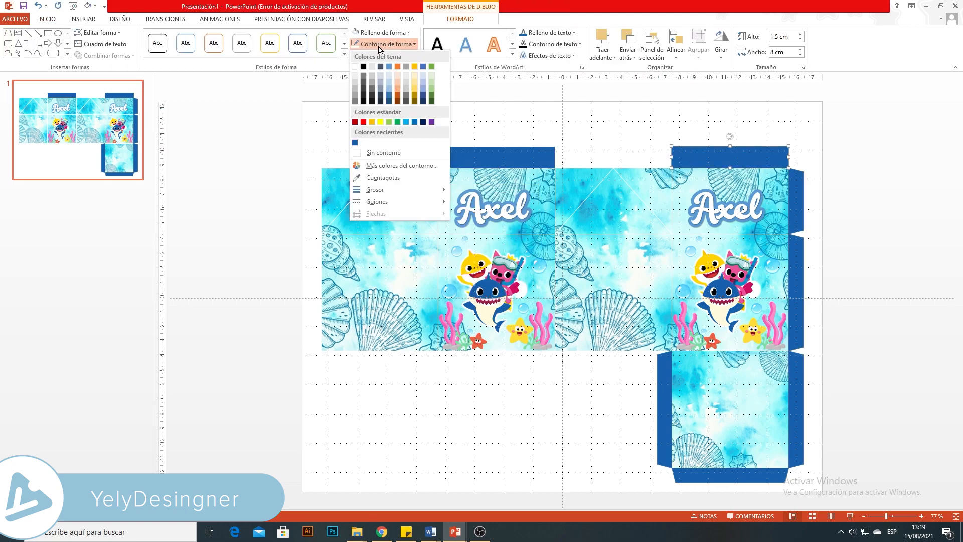
{"action": "left_click", "coordinate": [356, 67]}
{"action": "left_click", "coordinate": [365, 45]}
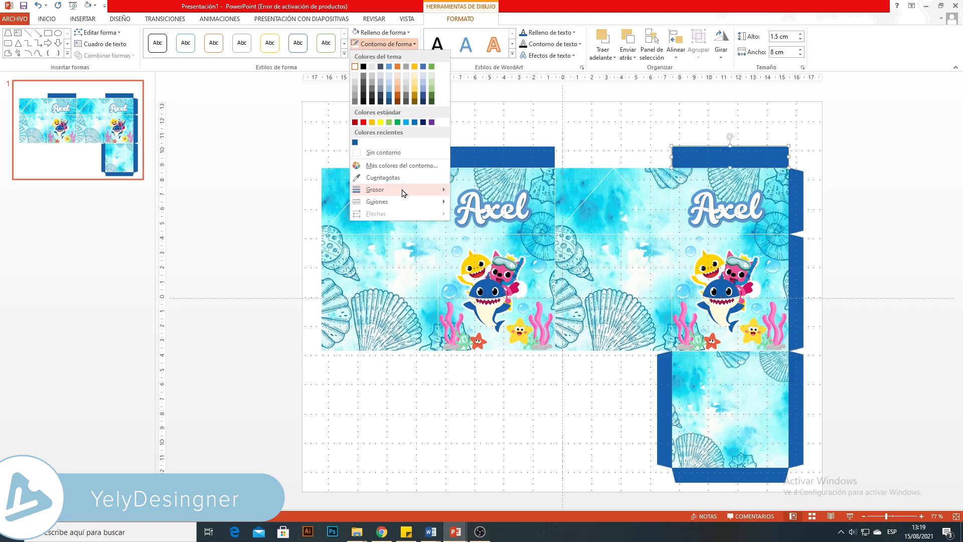
{"action": "mouse_move", "coordinate": [417, 189]}
{"action": "left_click", "coordinate": [469, 195]}
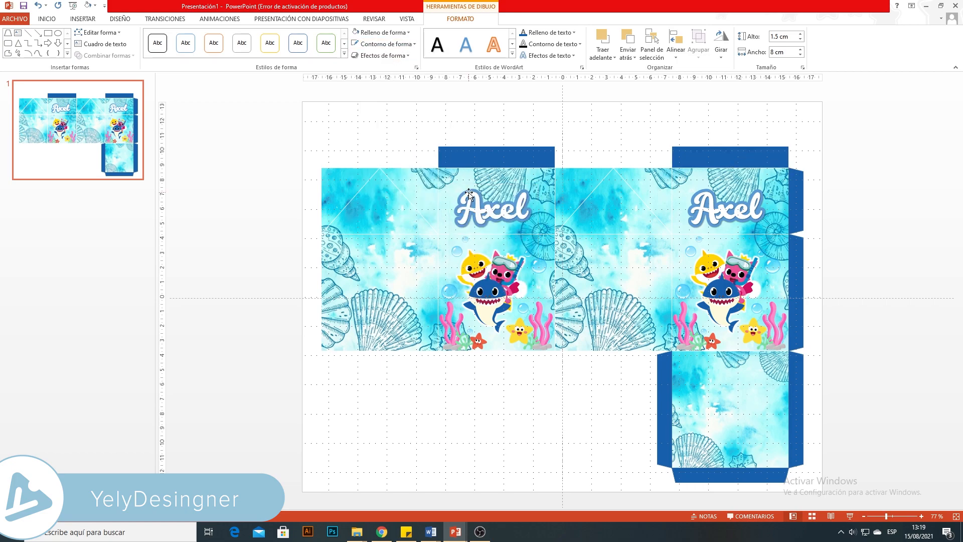